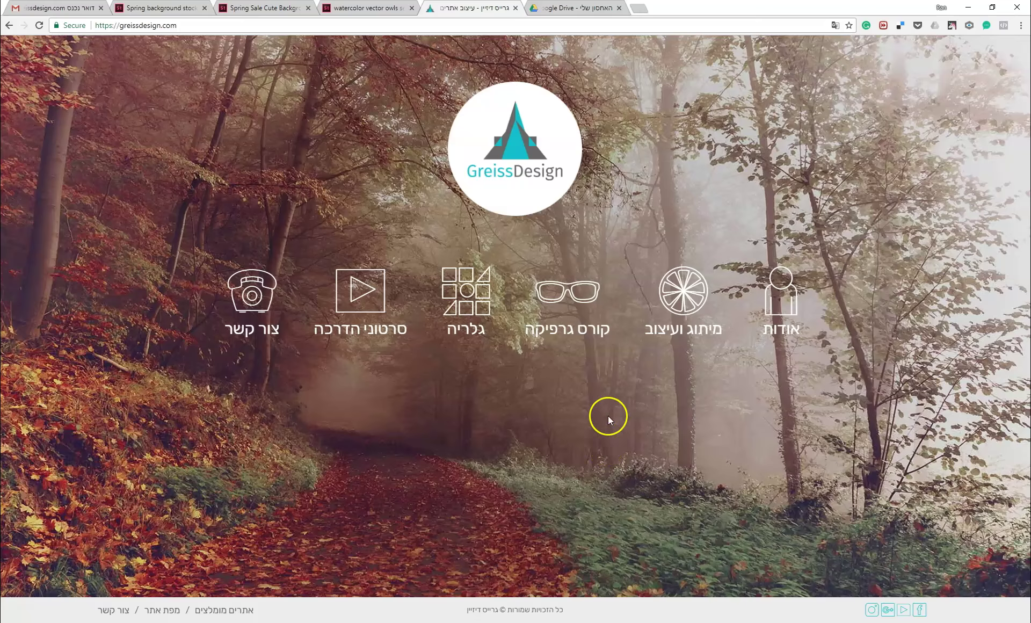
Step: Open the Illustrator course page from the website's graphics courses section and look over the course details
left_click(569, 305)
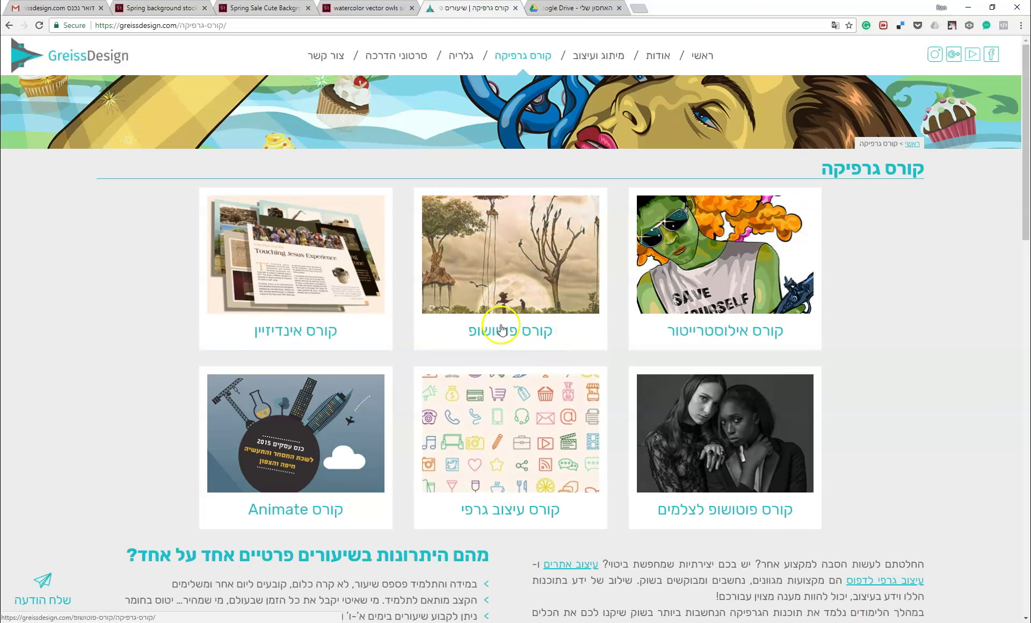
left_click(750, 283)
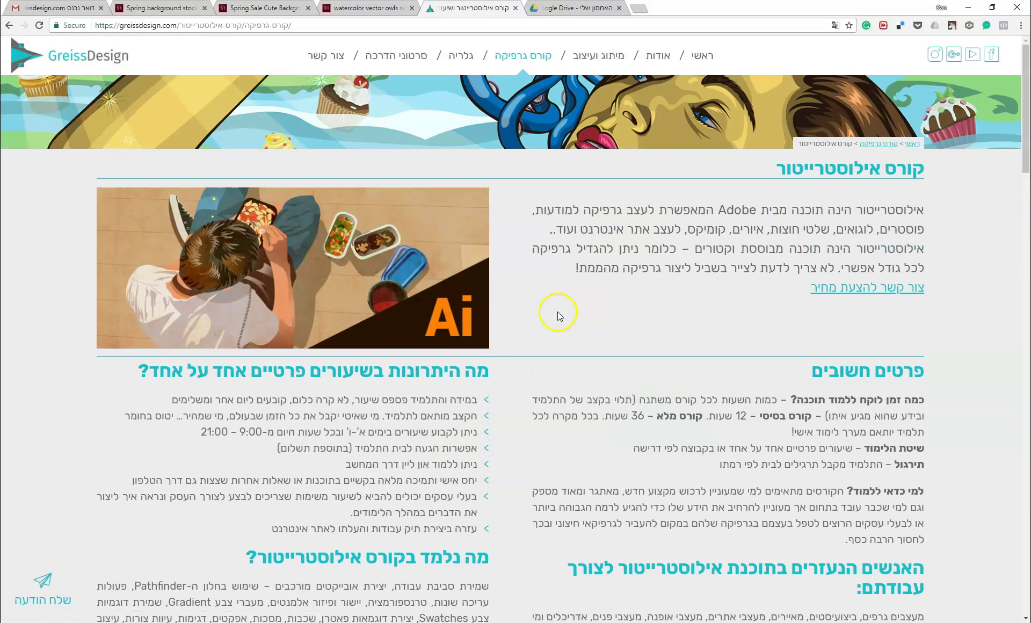
scroll(155, 541, "down", 5)
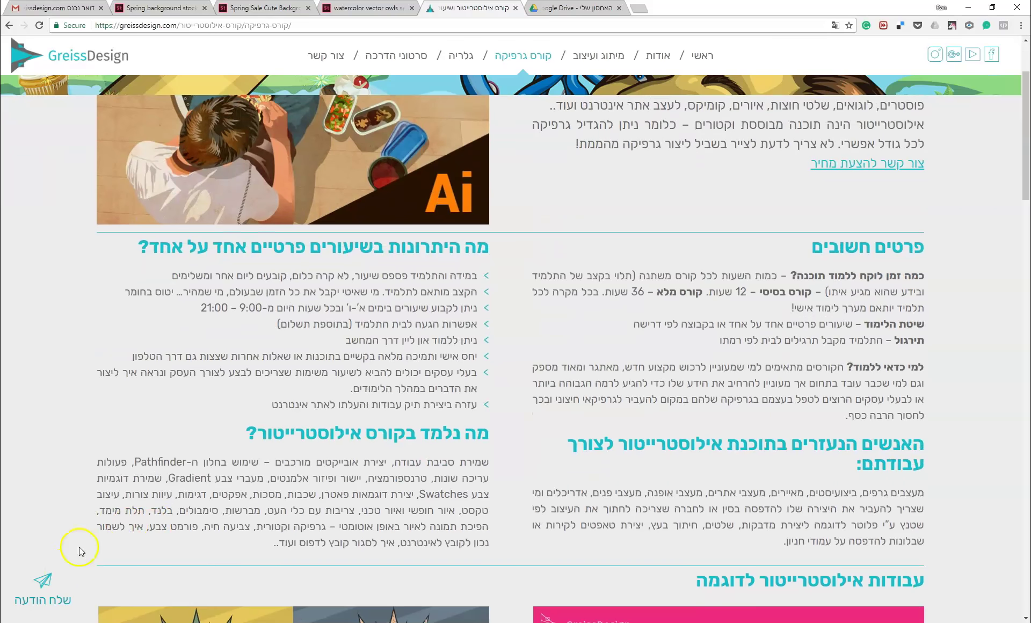
Step: Switch to Illustrator and, on artboard 1, replace the large square with a copy of the small square
key("alt+Tab")
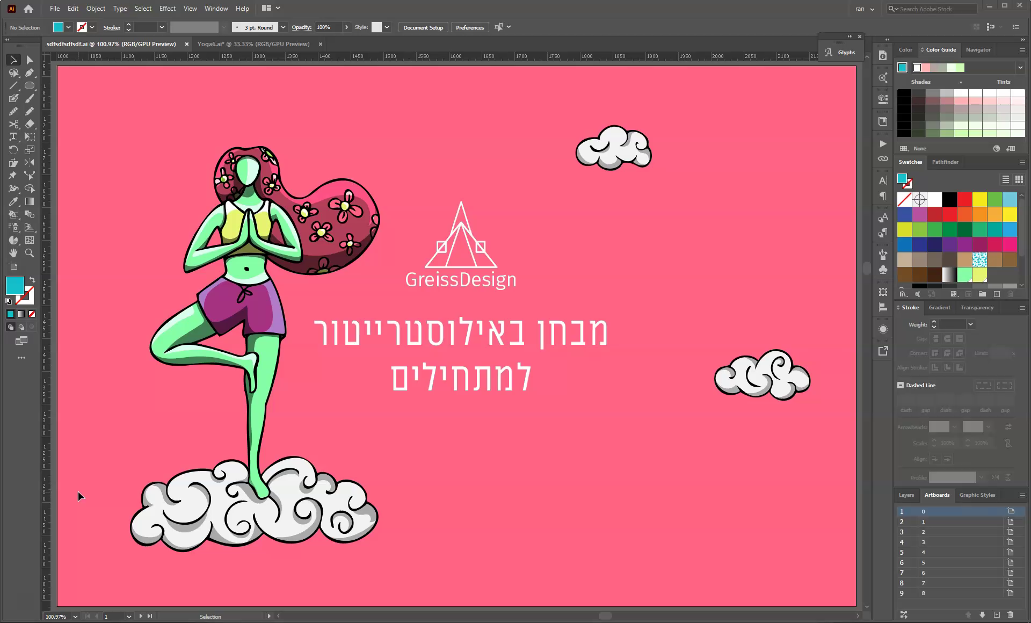
double_click(934, 521)
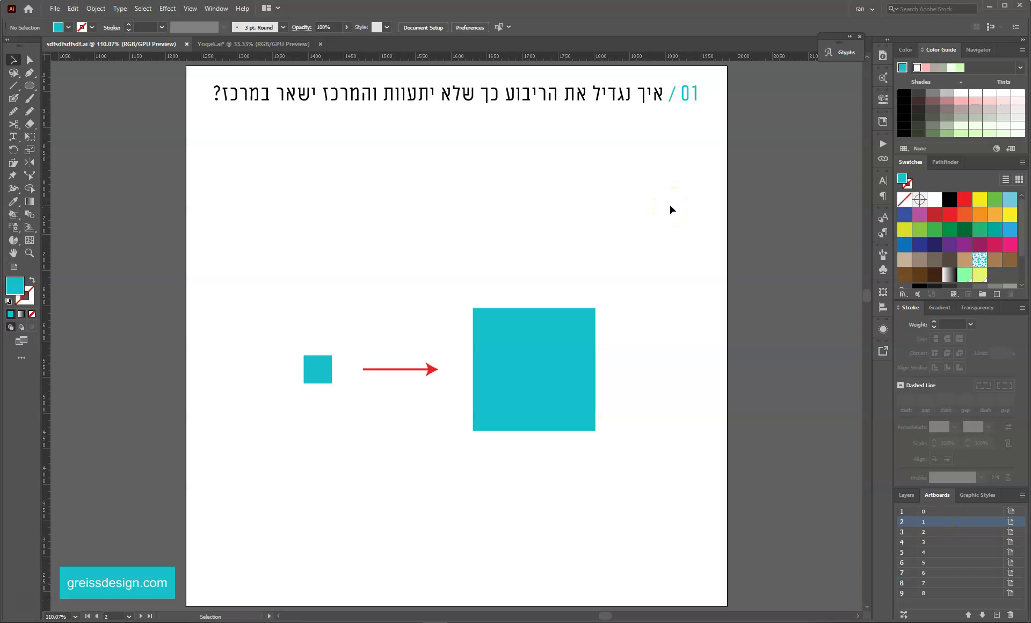
left_click(506, 421)
key("Delete")
left_click_drag(311, 363, 531, 364)
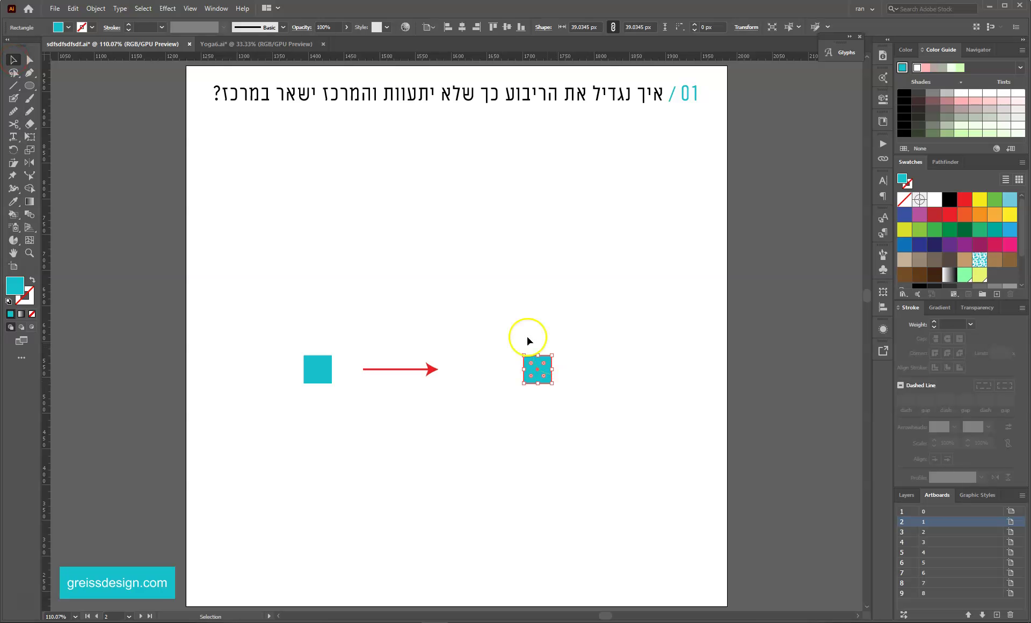
Step: Scale the copied square proportionally from its center to about 185 px wide and high
left_click(580, 363)
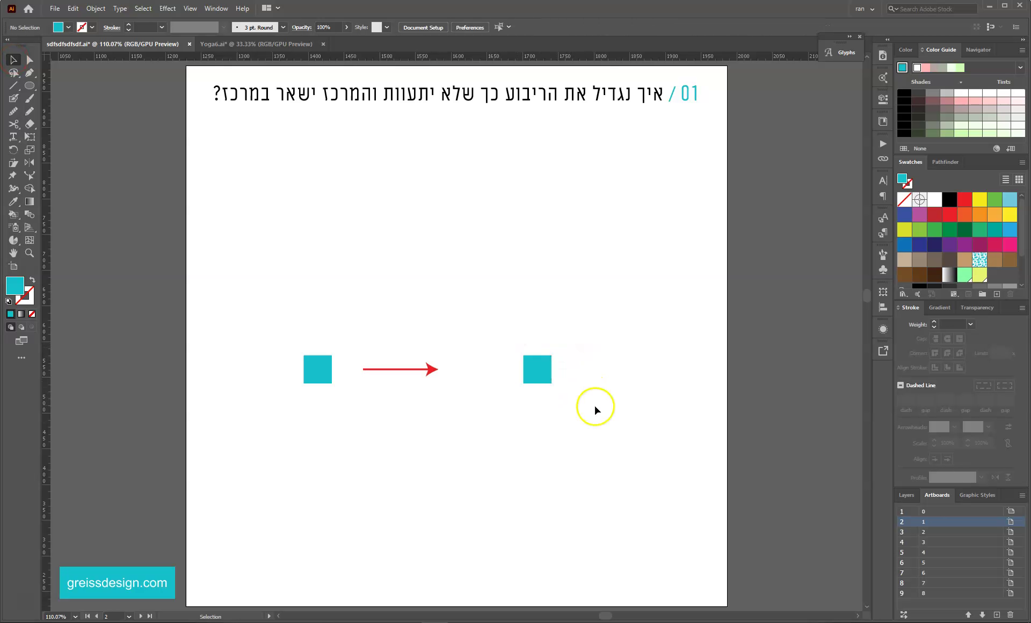
left_click(539, 377)
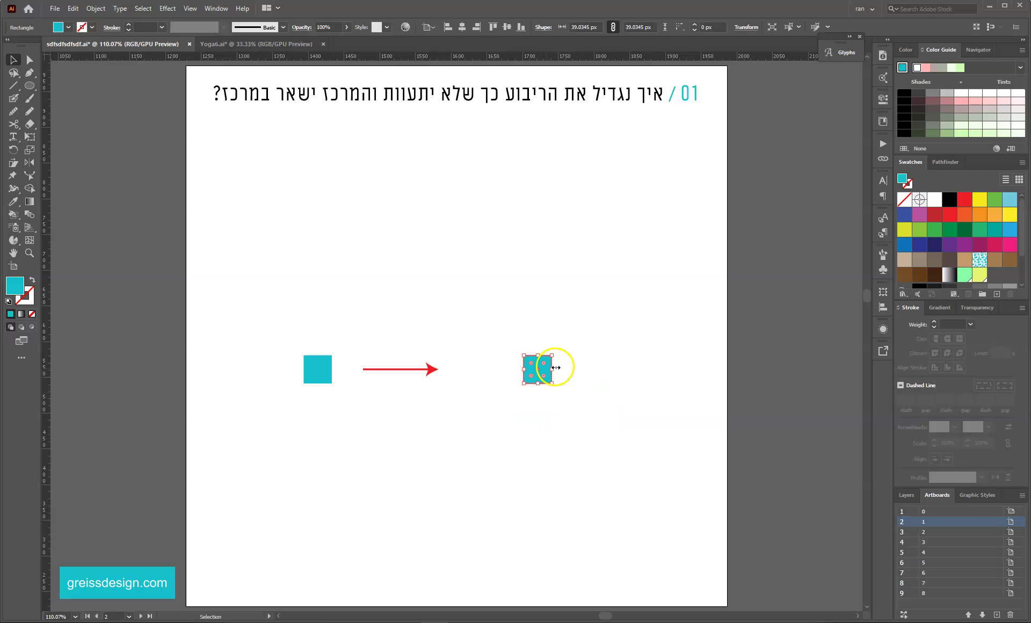
mouse_move(550, 355)
left_mouse_down()
mouse_move(530, 355)
mouse_move(552, 354)
left_mouse_up()
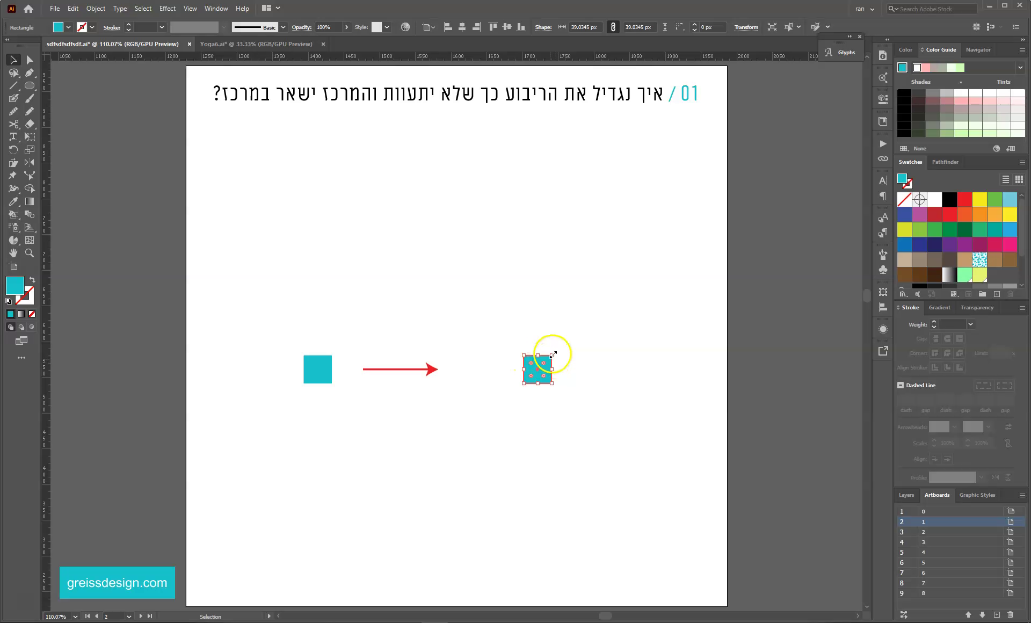
left_click_drag(549, 355, 602, 303)
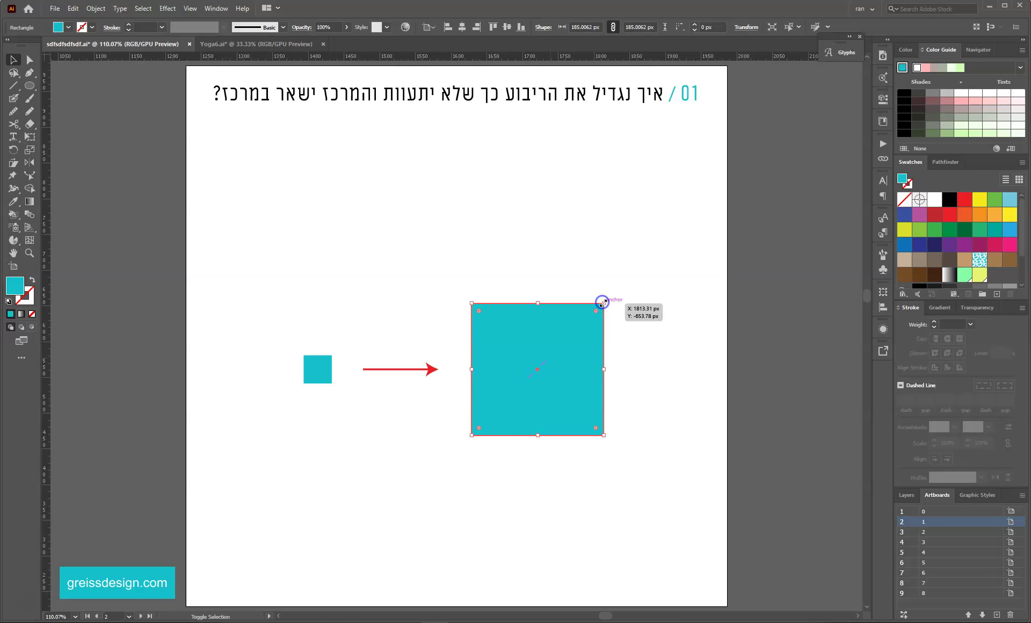
Step: Go to artboard 2 and scatter ten copies of the circle around the original
left_click(961, 532)
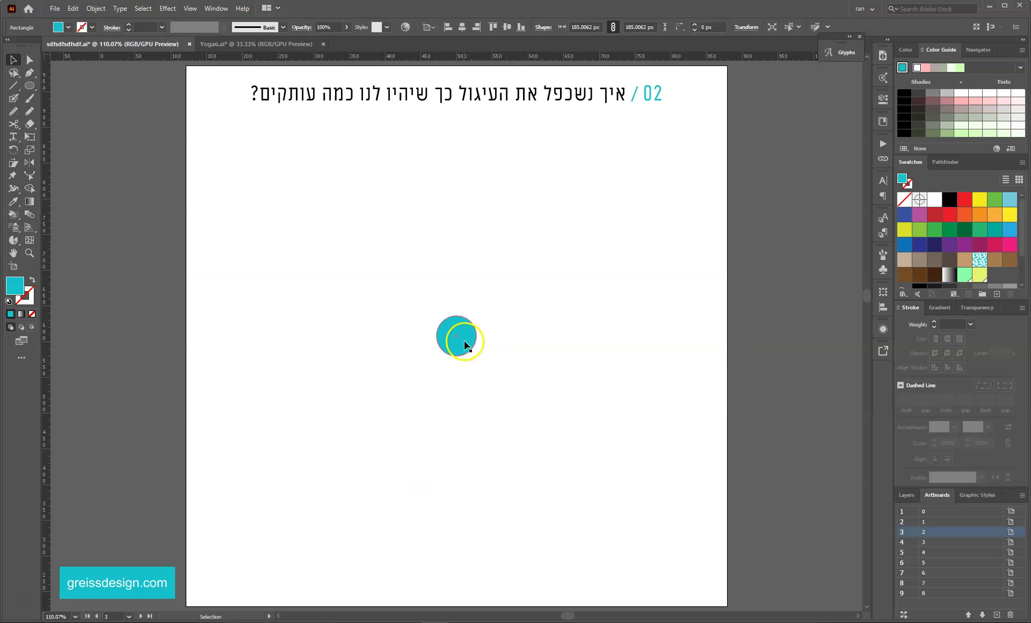
key("alt")
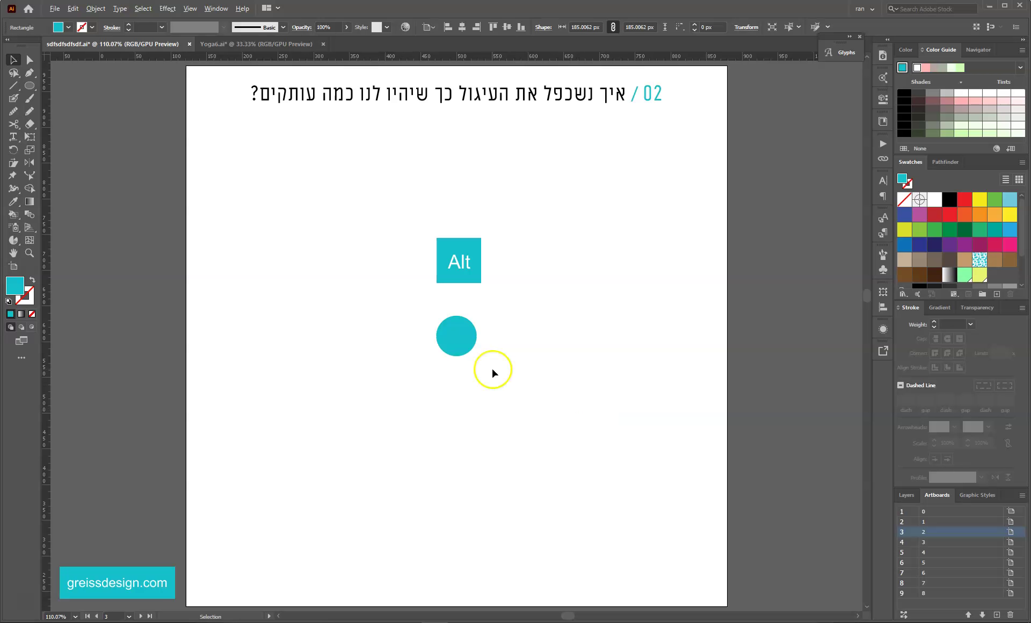
left_click_drag(465, 346, 345, 271)
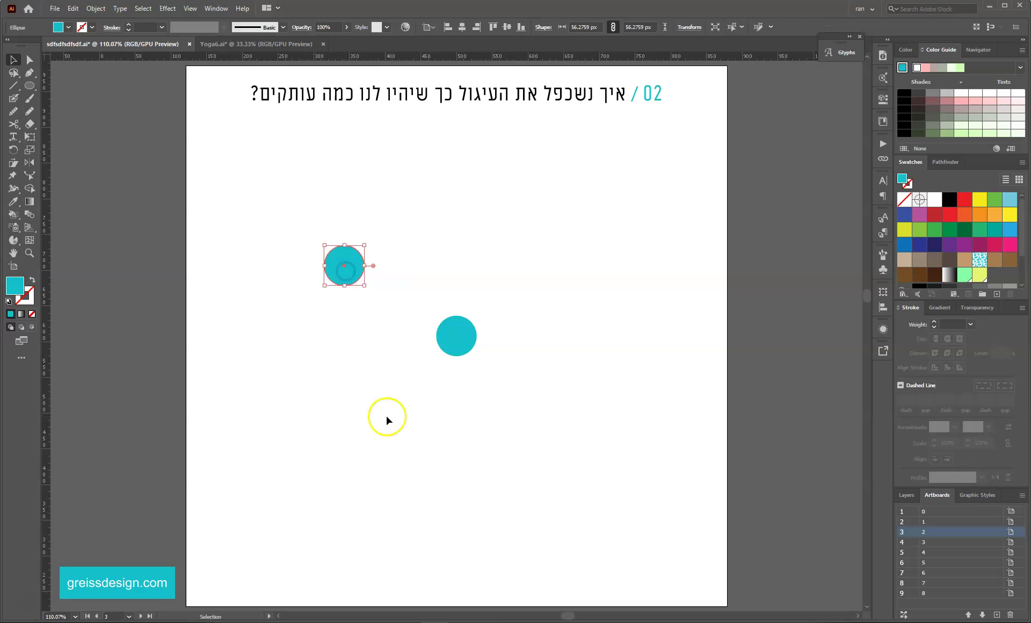
left_click_drag(449, 341, 634, 306)
left_click_drag(455, 340, 404, 451)
left_click_drag(560, 282, 580, 210)
left_click_drag(418, 205, 495, 179)
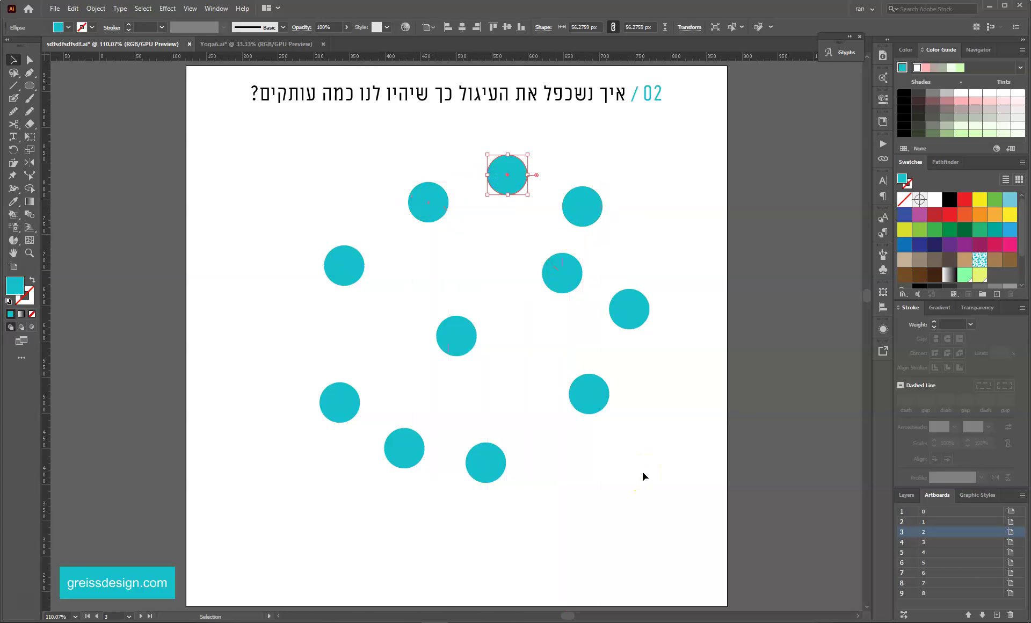
Step: On artboard 3, move the circle to the artboard's upper-left area and place one copy horizontally beside it
left_click(934, 543)
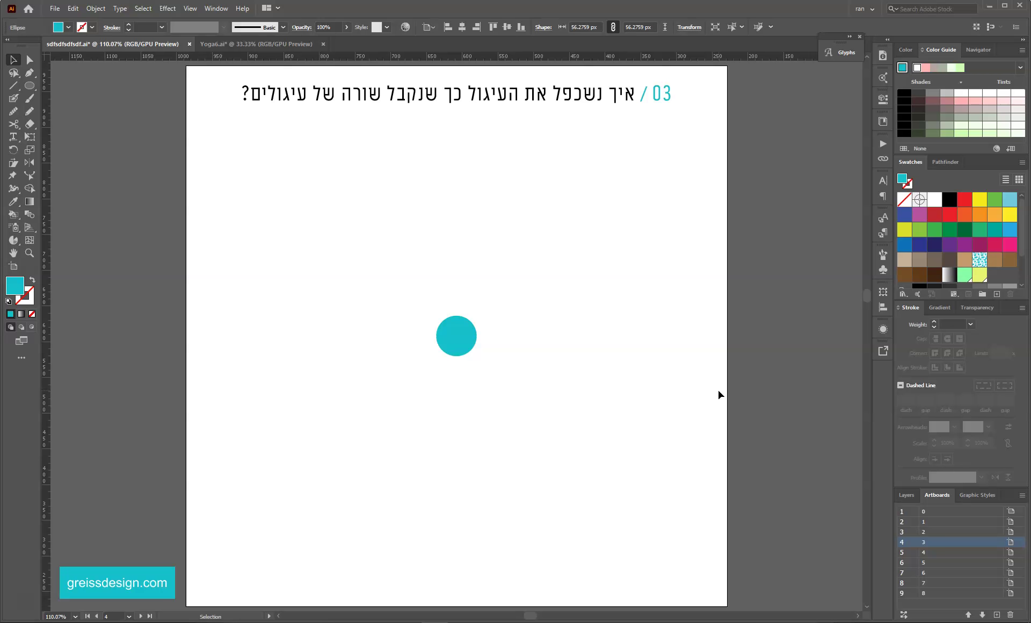
left_click_drag(460, 336, 240, 212)
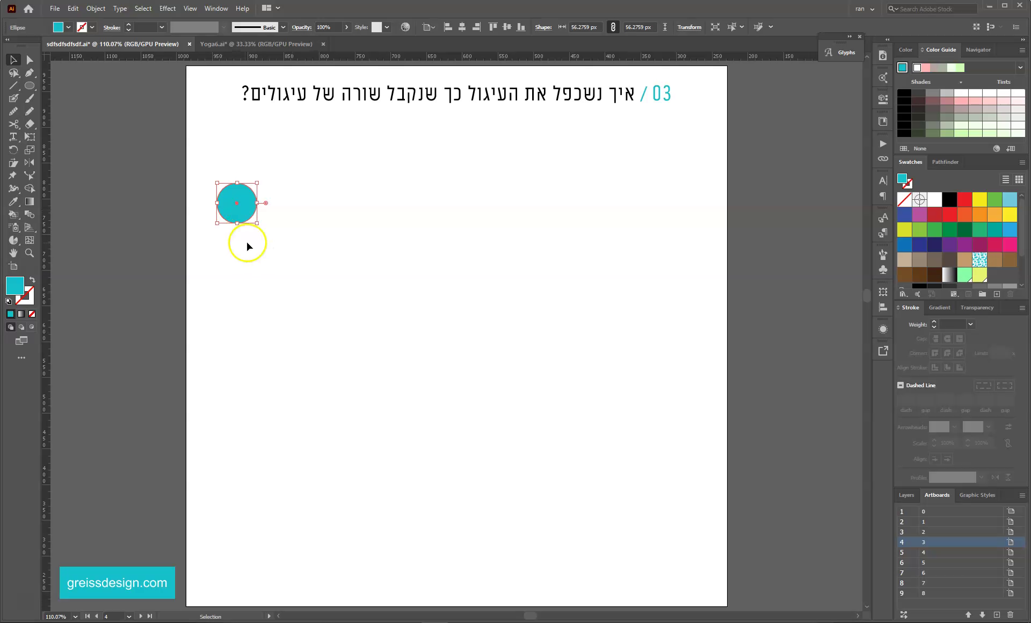
left_click_drag(234, 210, 287, 209)
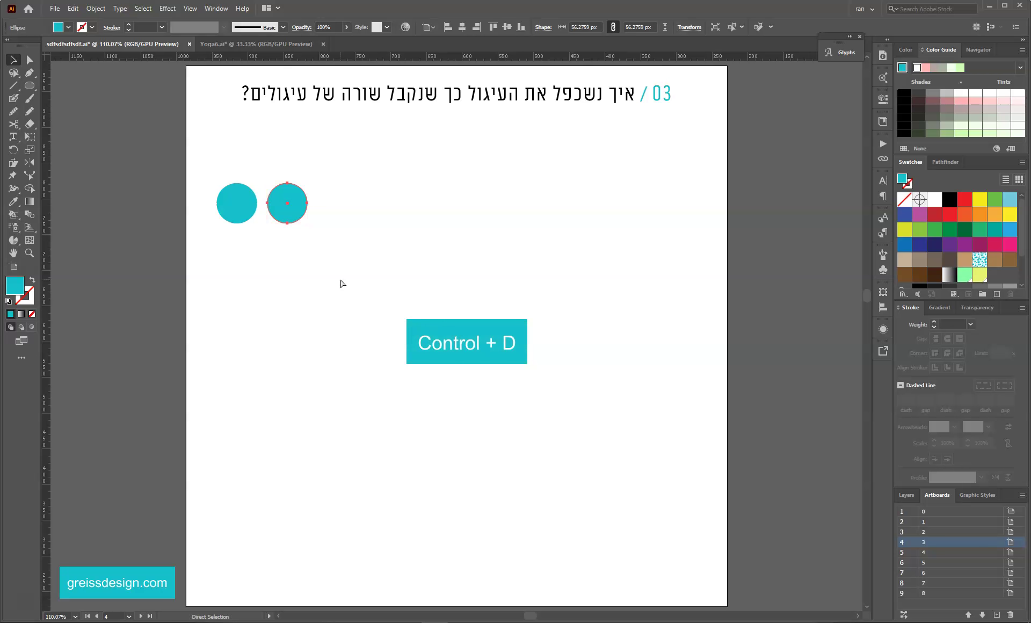
Step: Repeat the circle duplication at the same spacing until the row holds ten circles
key("ctrl+d")
key("v")
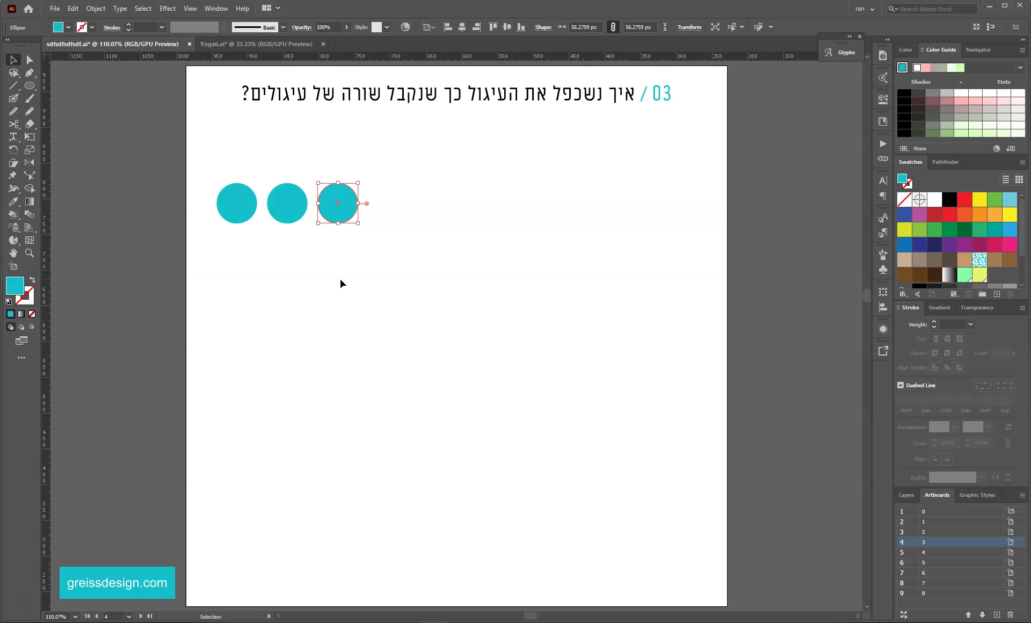
key("a")
key("ctrl+d")
key("ctrl+d")
key("ctrl+d")
key("ctrl+d")
key("ctrl+d")
key("ctrl+d")
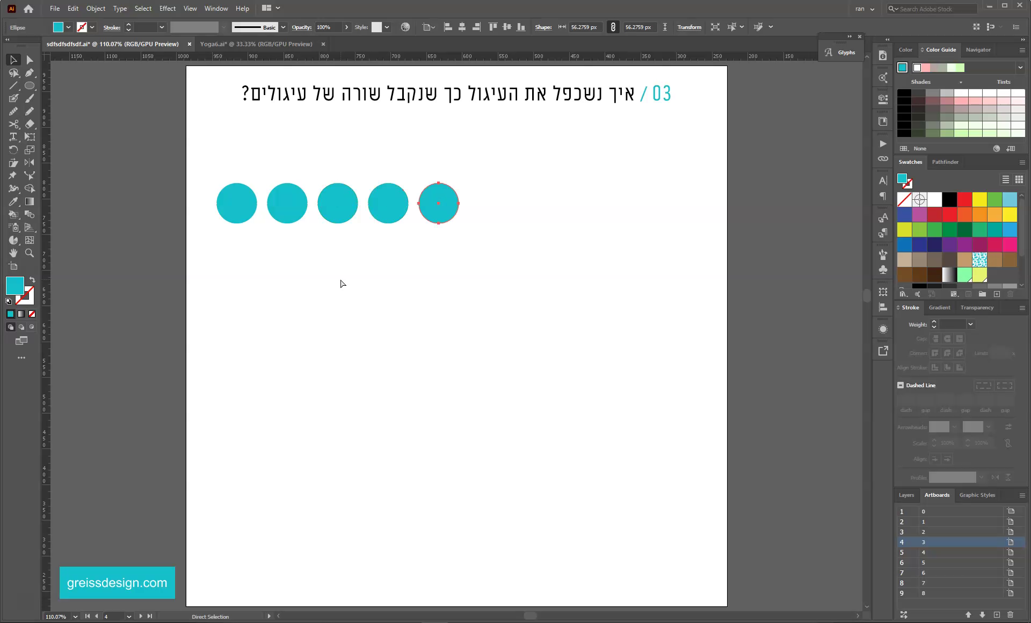
key("ctrl+d")
key("v")
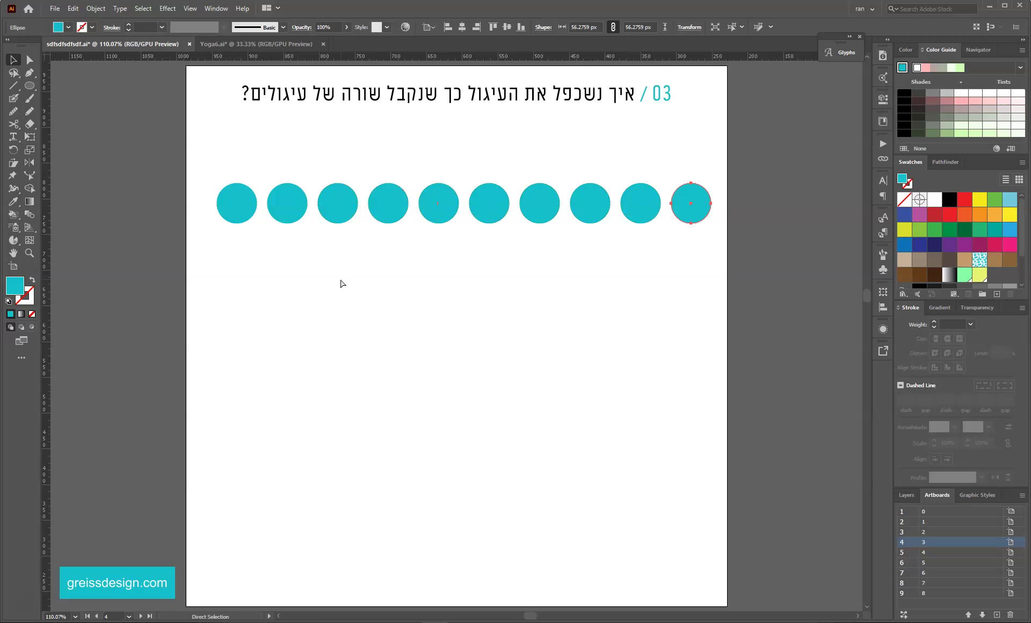
Step: Go to artboard 4 and select the whole row of six circles
double_click(944, 551)
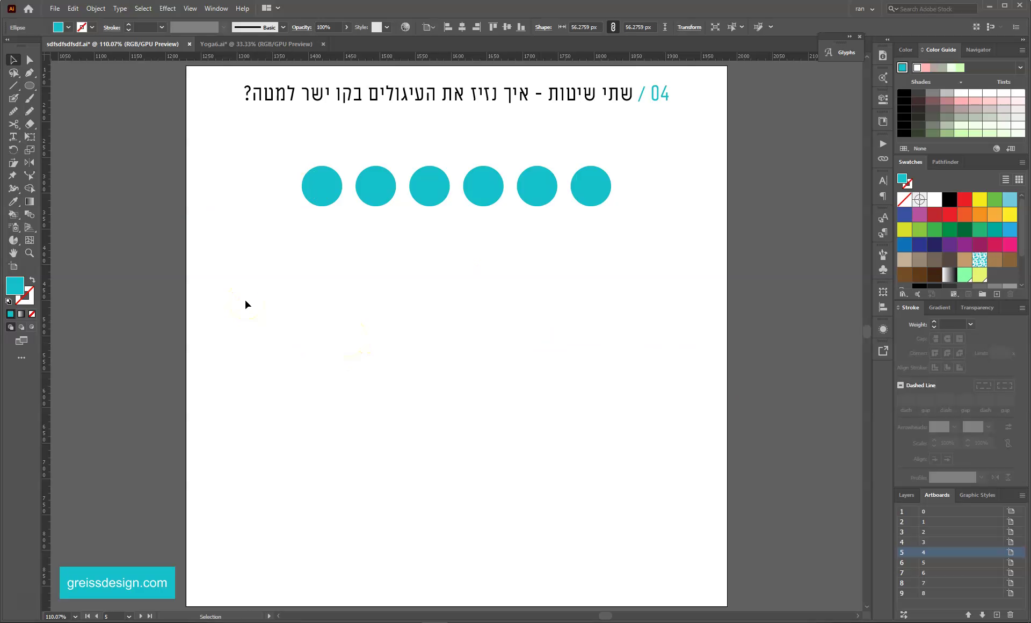
left_click_drag(262, 260, 620, 159)
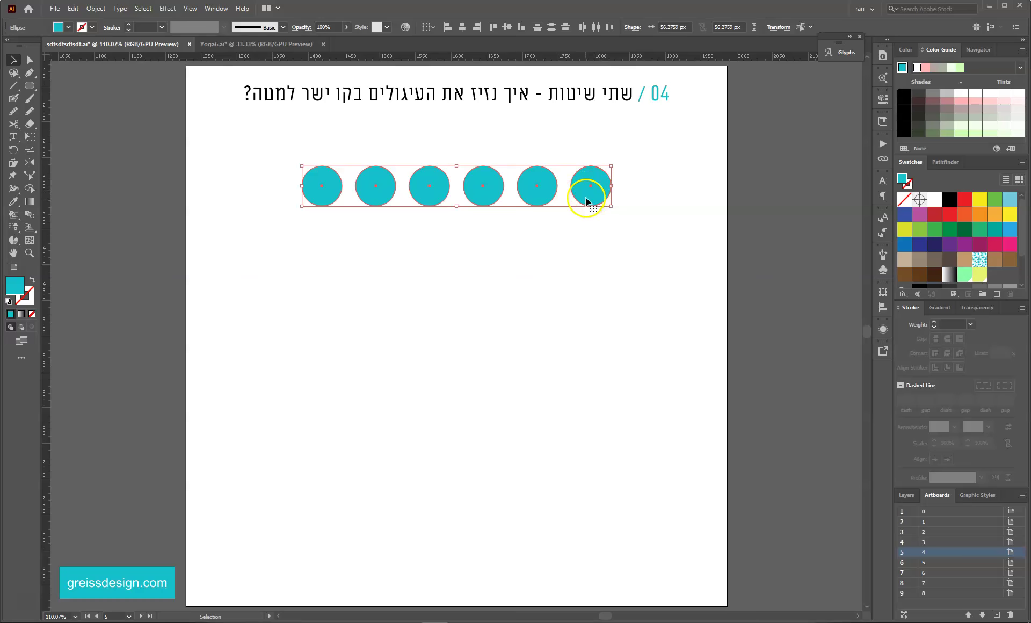
Step: Try moving the six circles straight down to the middle of the artboard and undo the move
left_click_drag(588, 201, 585, 397)
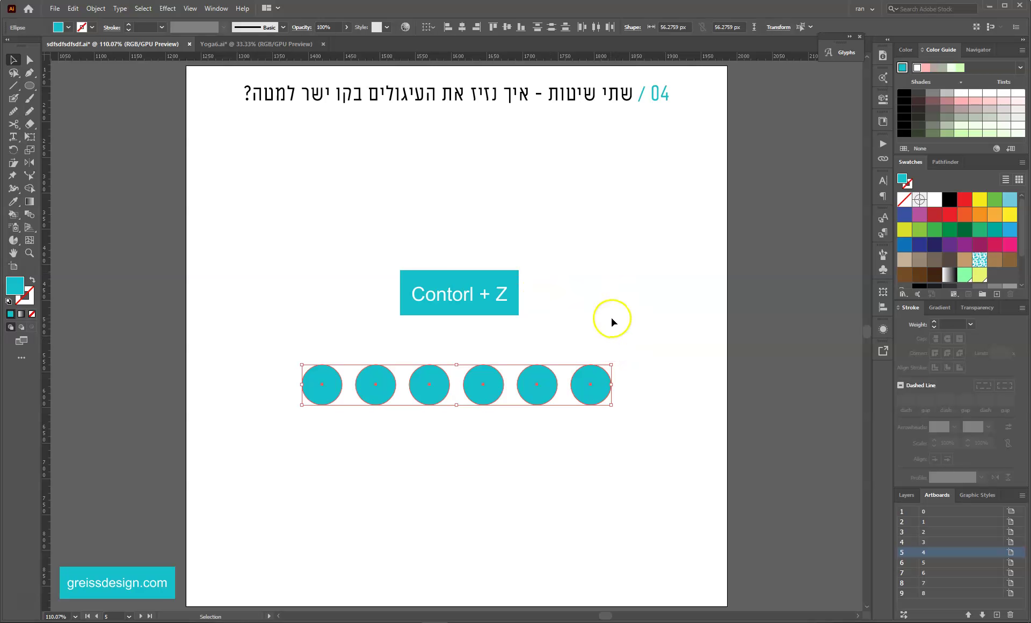
key("a")
key("v")
key("ctrl+z")
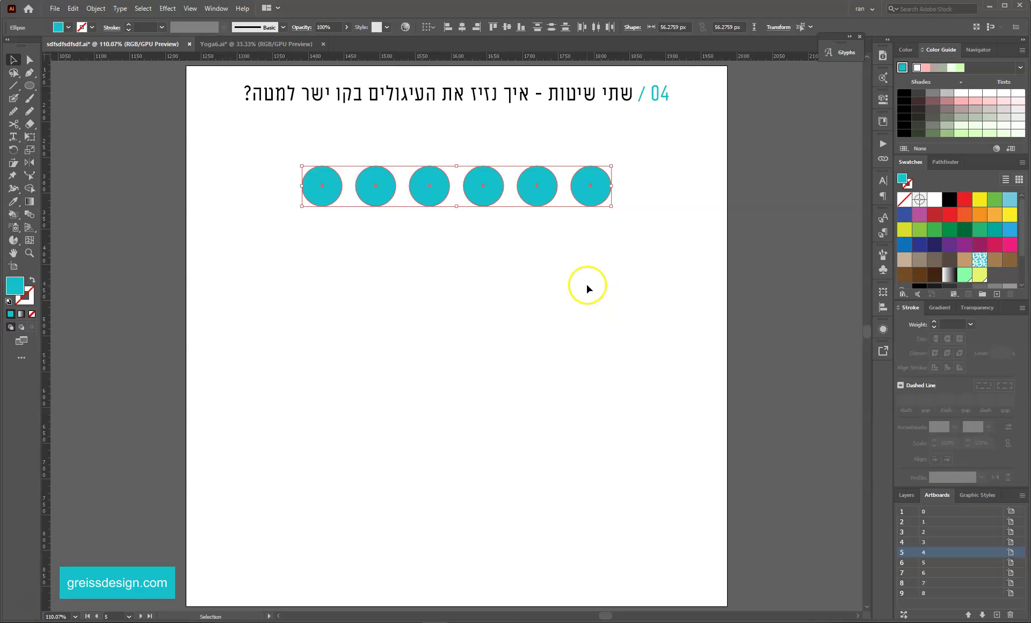
Step: Reselect the row of six circles and nudge it straight down a short distance in small increments
left_click_drag(643, 263, 293, 157)
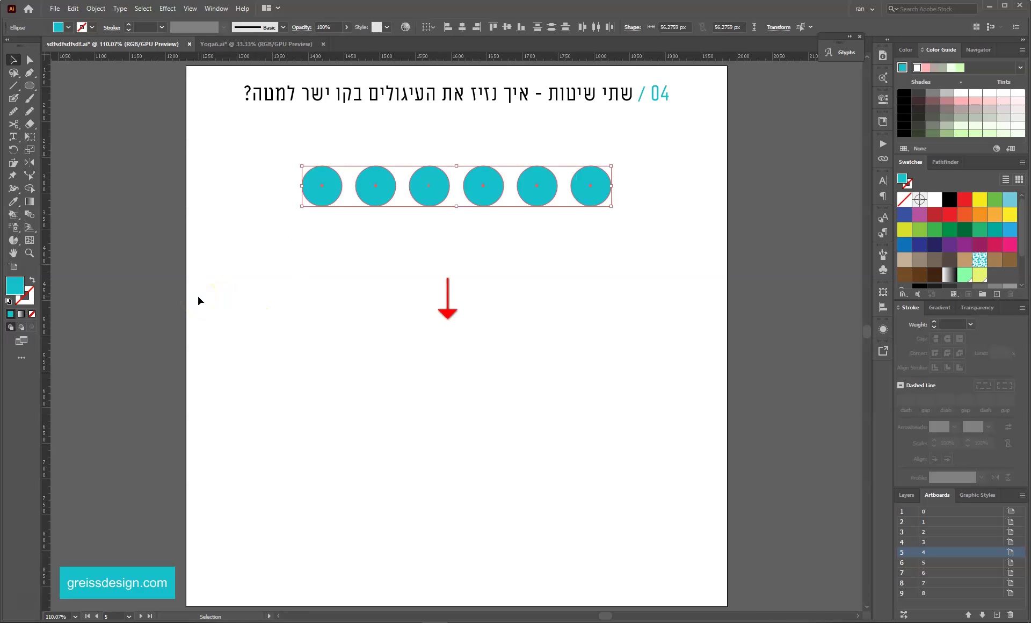
key("Down")
key("Down")
key("Down")
key("Down")
key("Down")
key("Down")
key("Down")
key("Down")
key("Down")
key("Down")
key("Down")
key("Down")
key("Down")
key("Down")
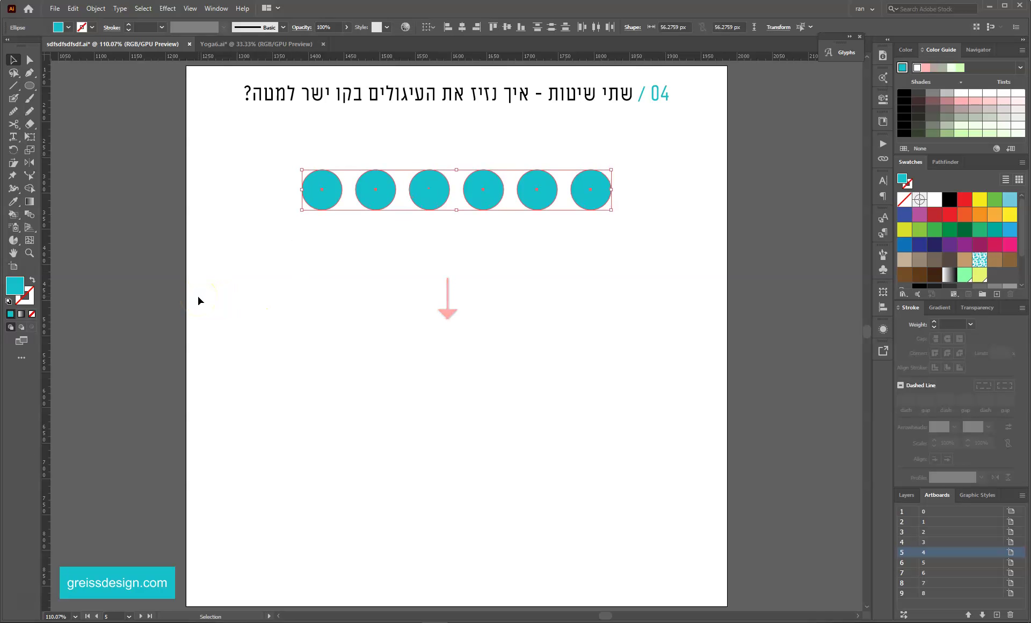
key("Down")
key("Down")
key("Down")
key("Down")
key("Down")
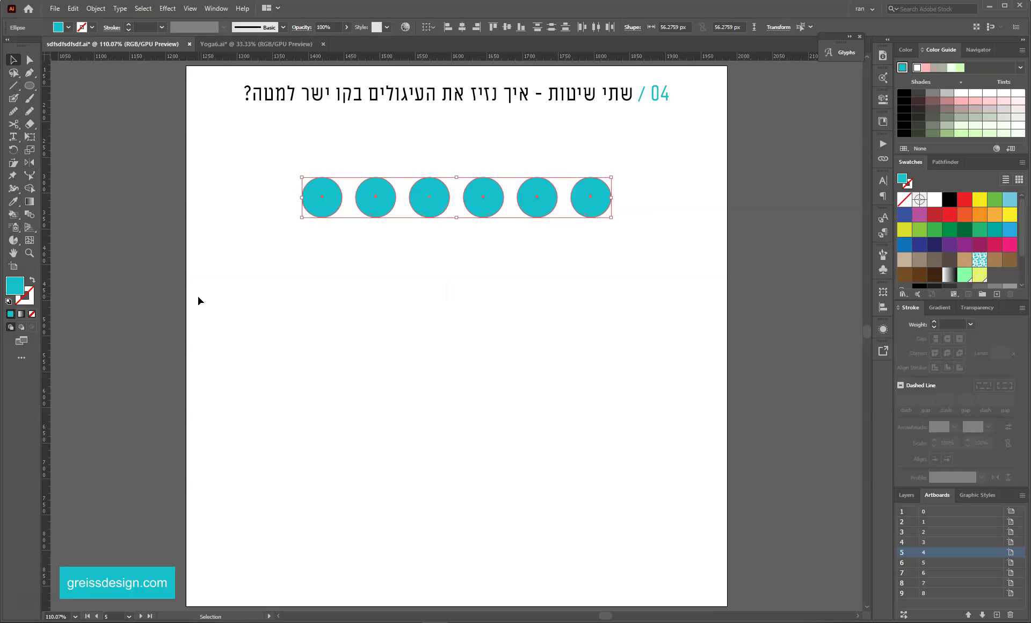
key("Down")
key("Down")
key("Down")
key("Down")
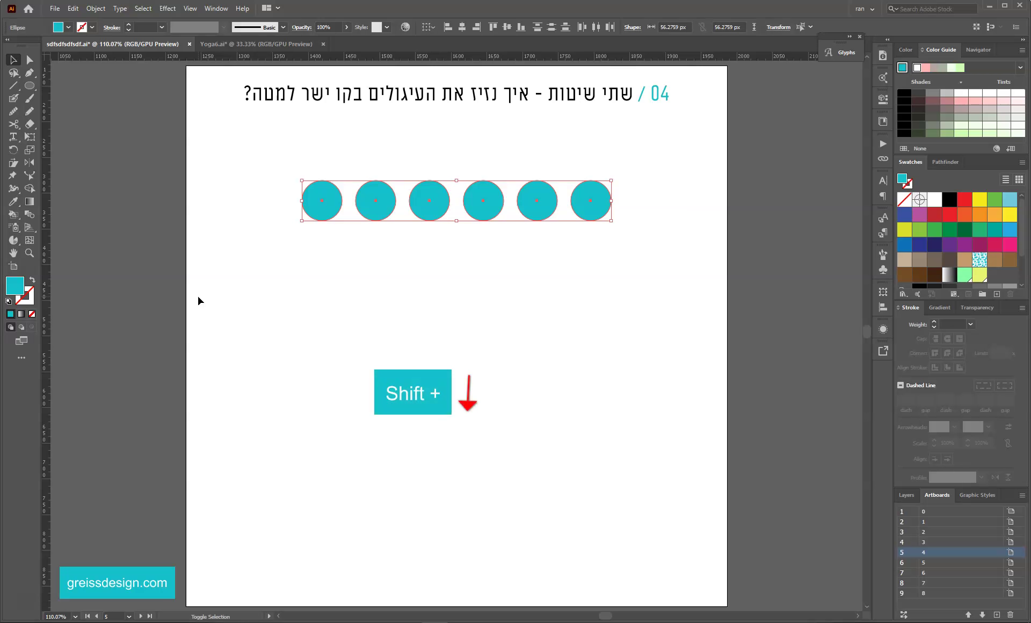
Step: Nudge the six circles straight down in larger increments to slightly below the middle of the artboard
key("shift+Down")
key("shift+Down")
key("shift+Down")
key("shift+Down")
key("shift+Down")
key("shift+Down")
key("shift+Down")
key("shift+Down")
key("shift+Down")
key("shift+Down")
key("shift+Down")
key("shift+Down")
key("shift+Down")
key("shift+Down")
key("shift+Down")
key("shift+Down")
key("shift+Down")
key("shift+Down")
key("shift+Down")
key("shift+Down")
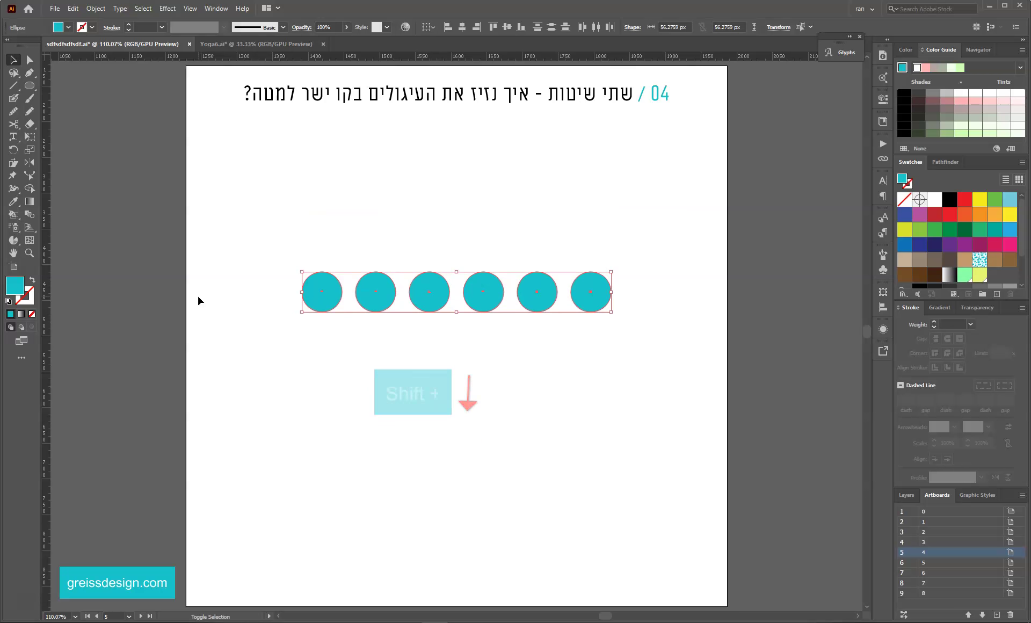
key("shift+Down")
key("shift+Down")
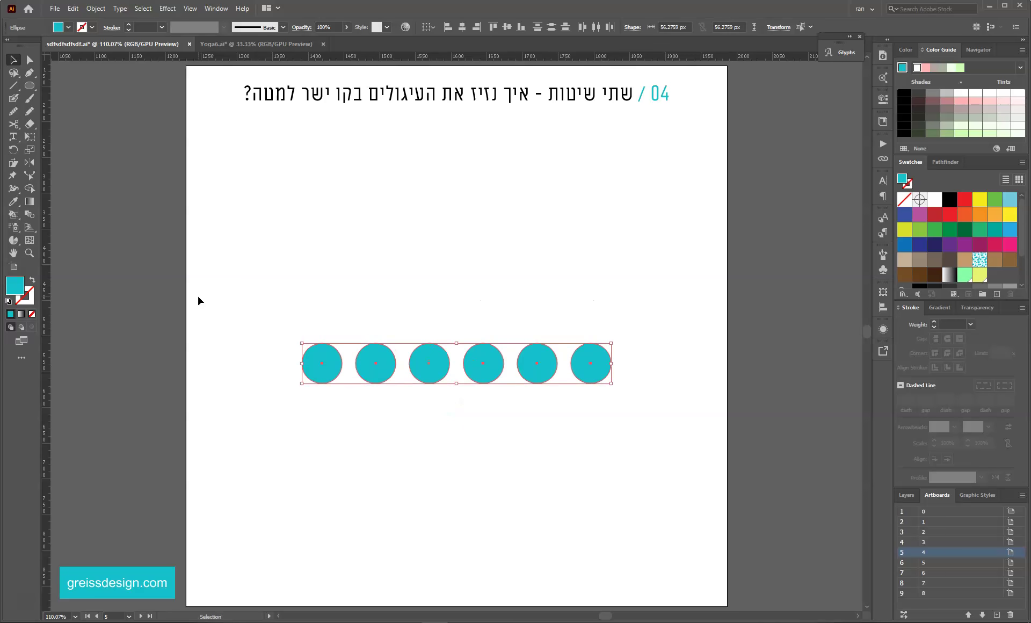
Step: Go to artboard 5 and delete every square in the grid except the top-left one
left_click(955, 562)
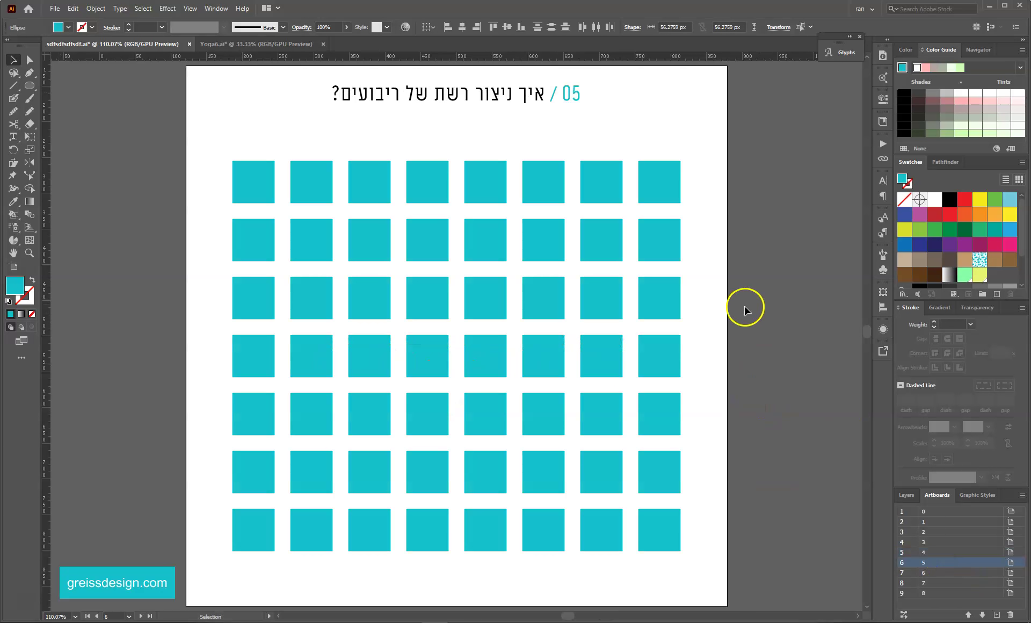
left_click_drag(693, 560, 310, 172)
left_click_drag(219, 540, 268, 240)
key("Delete")
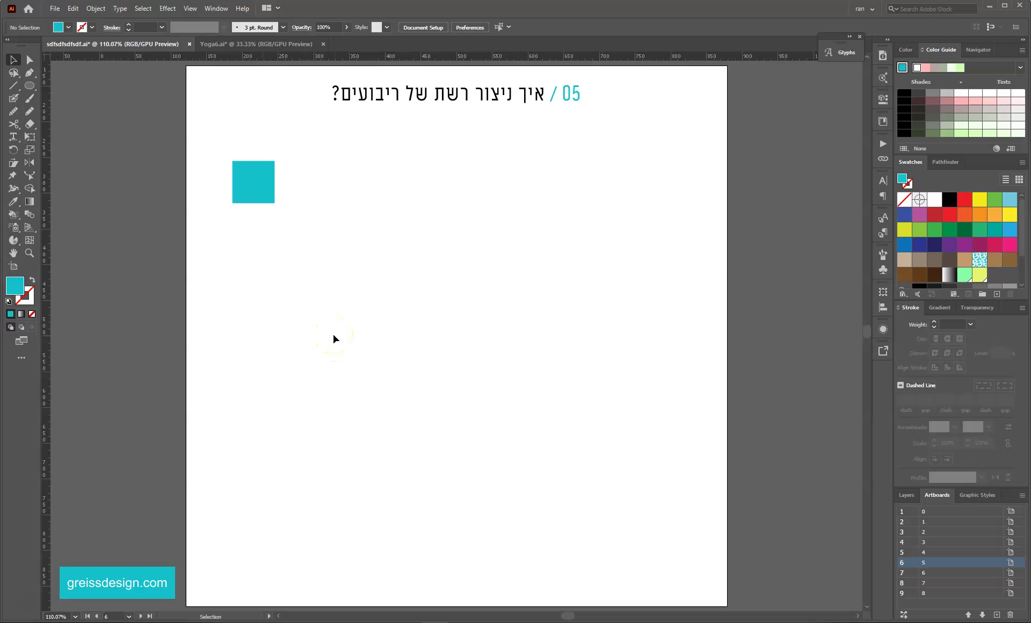
left_click(317, 296)
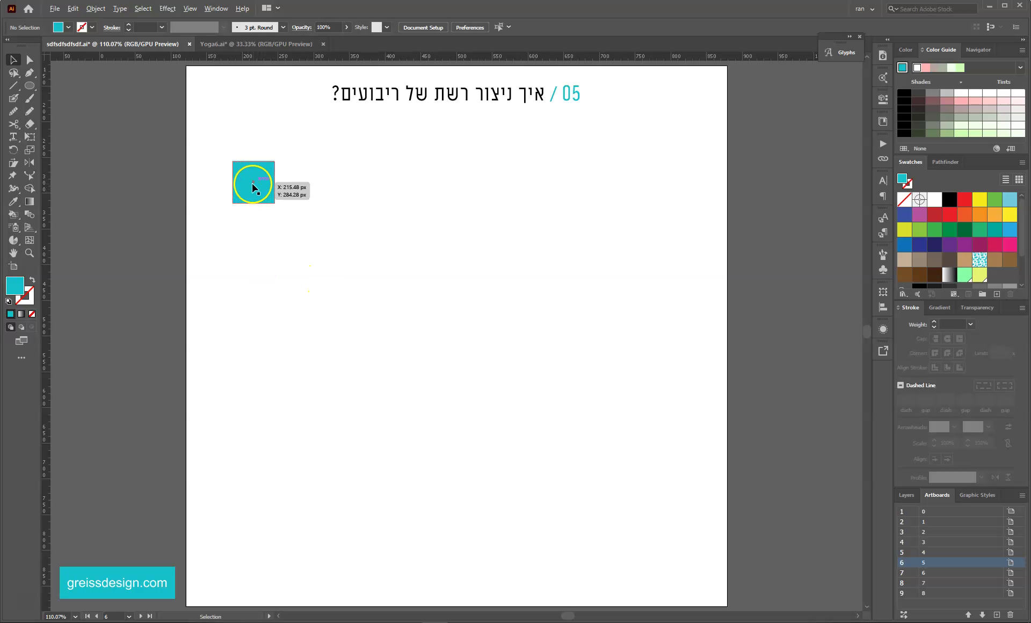
Step: Duplicate the remaining square horizontally with a small gap and repeat the duplication into a row of eight squares
left_click_drag(254, 188, 310, 188)
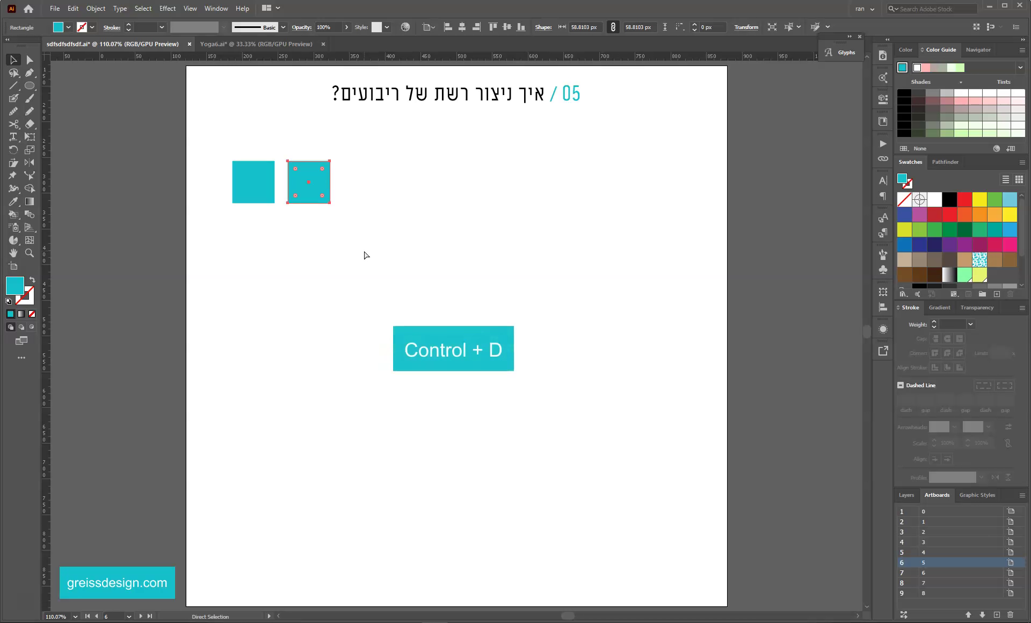
key("ctrl+d")
key("ctrl+d")
key("ctrl+d")
key("ctrl+d")
key("ctrl+d")
key("ctrl+d")
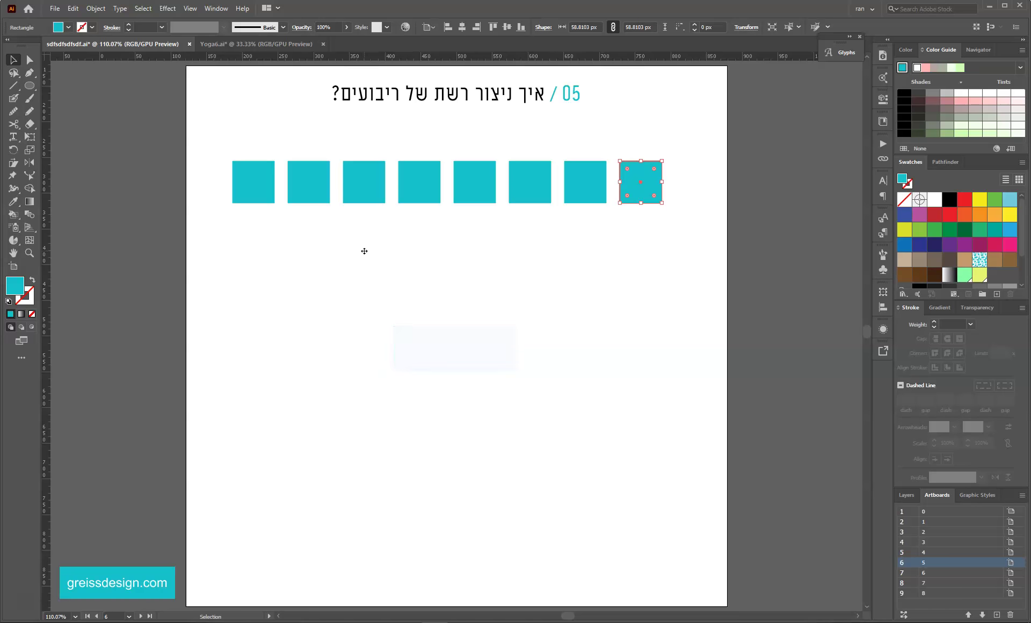
Step: Duplicate the row of eight squares straight down with a small gap and repeat the duplication until the grid has seven rows
left_click_drag(218, 245, 647, 173)
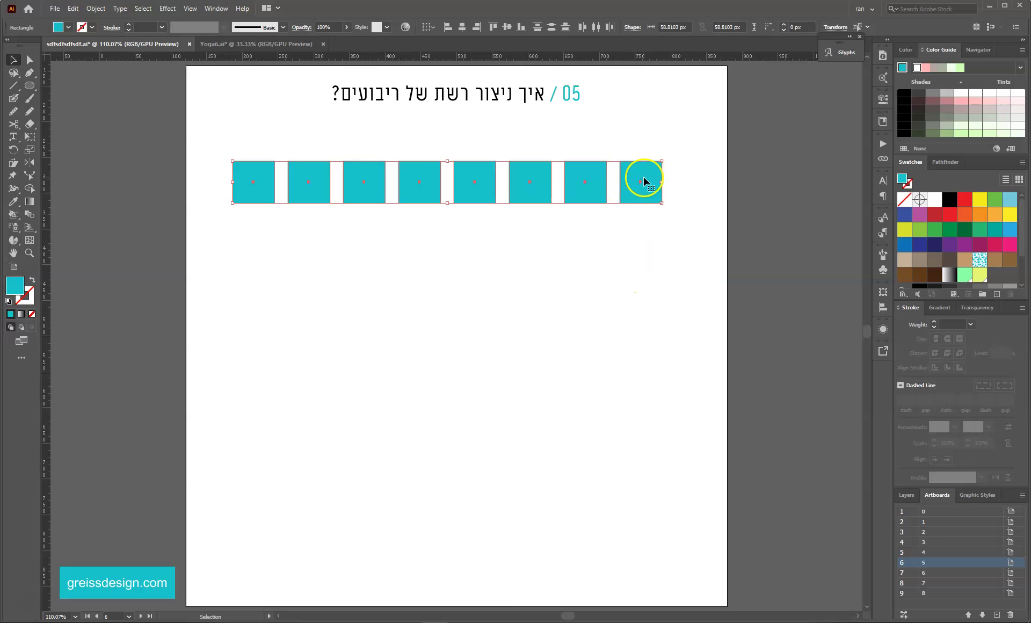
left_click_drag(640, 178, 641, 236)
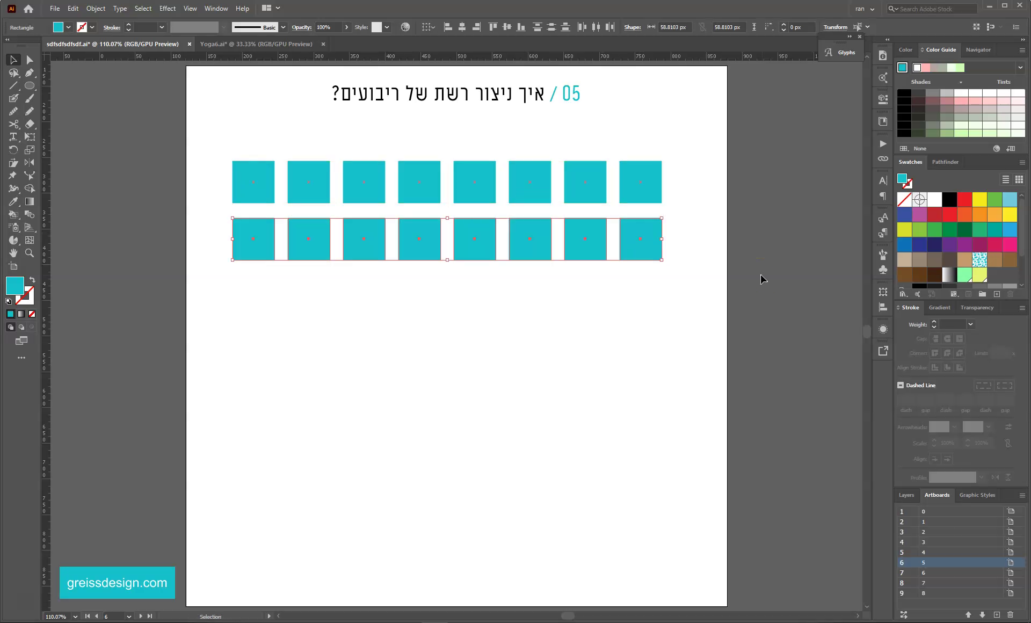
key("a")
key("ctrl+d")
key("ctrl+d")
key("ctrl+d")
key("ctrl+d")
key("ctrl+d")
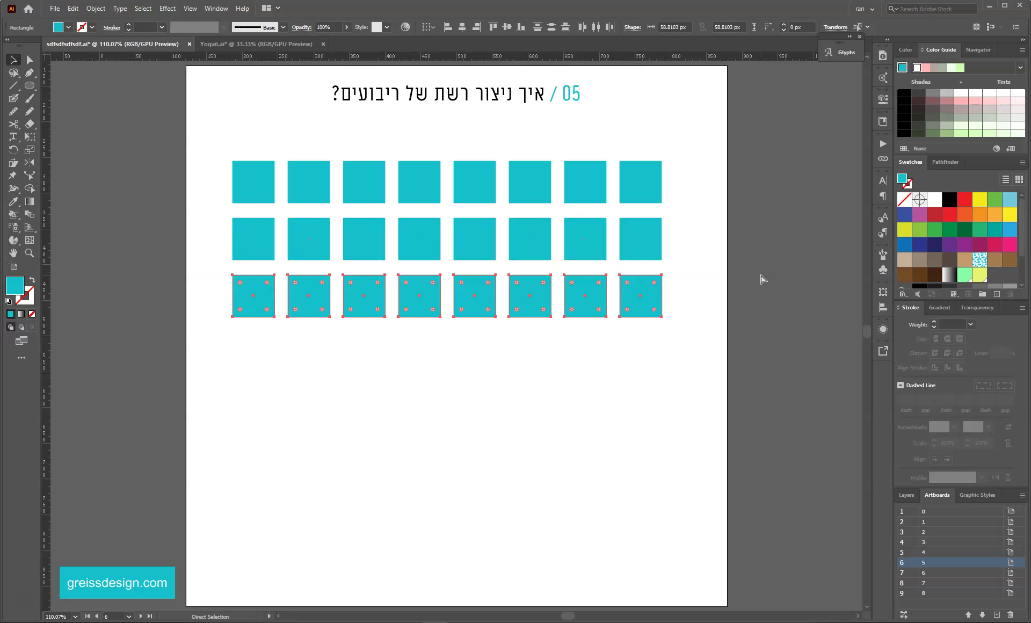
key("v")
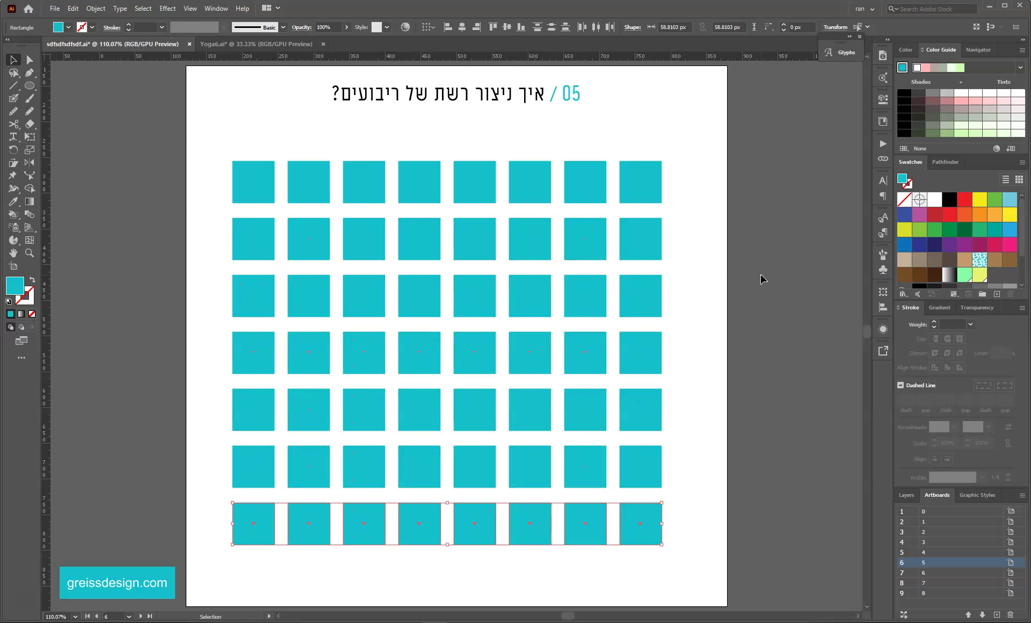
left_click(763, 278)
Step: Go to artboard 6 and try to select the gray shapes with one large marquee, then clear the selection
left_click(941, 572)
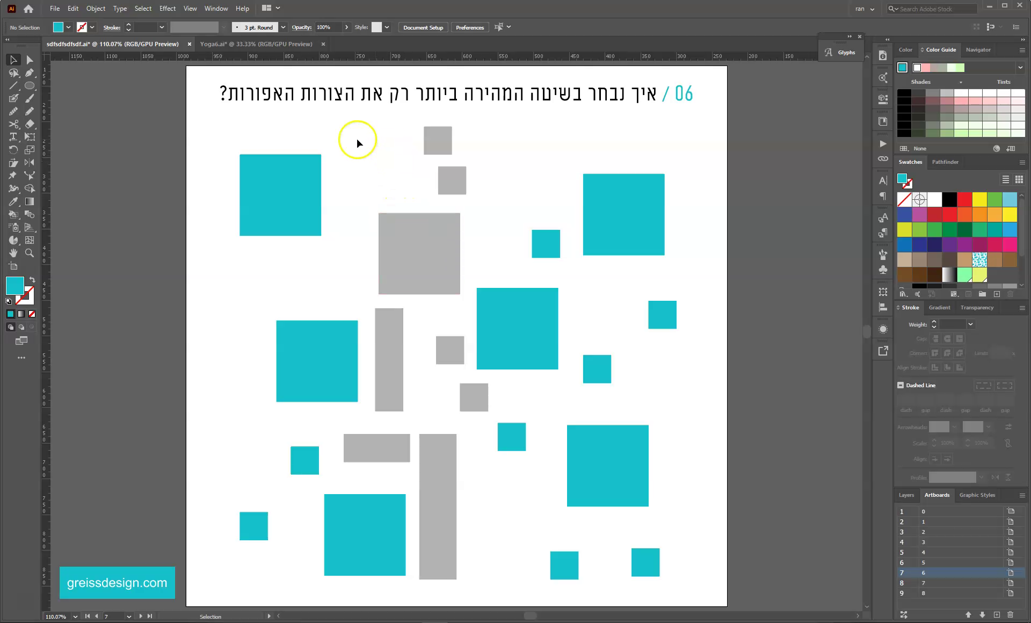
left_click_drag(337, 120, 498, 581)
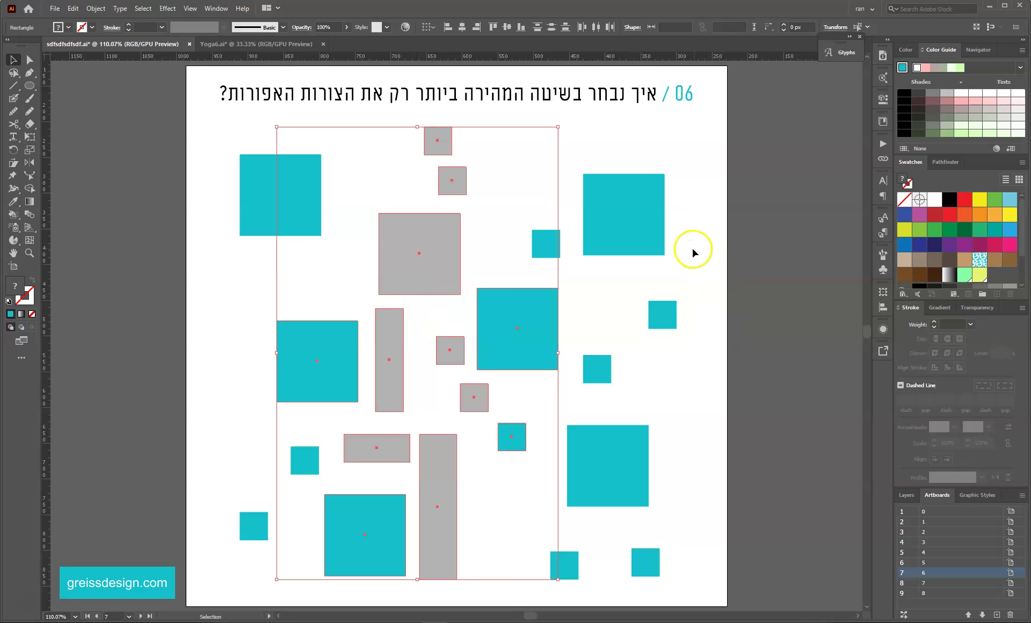
left_click(686, 272)
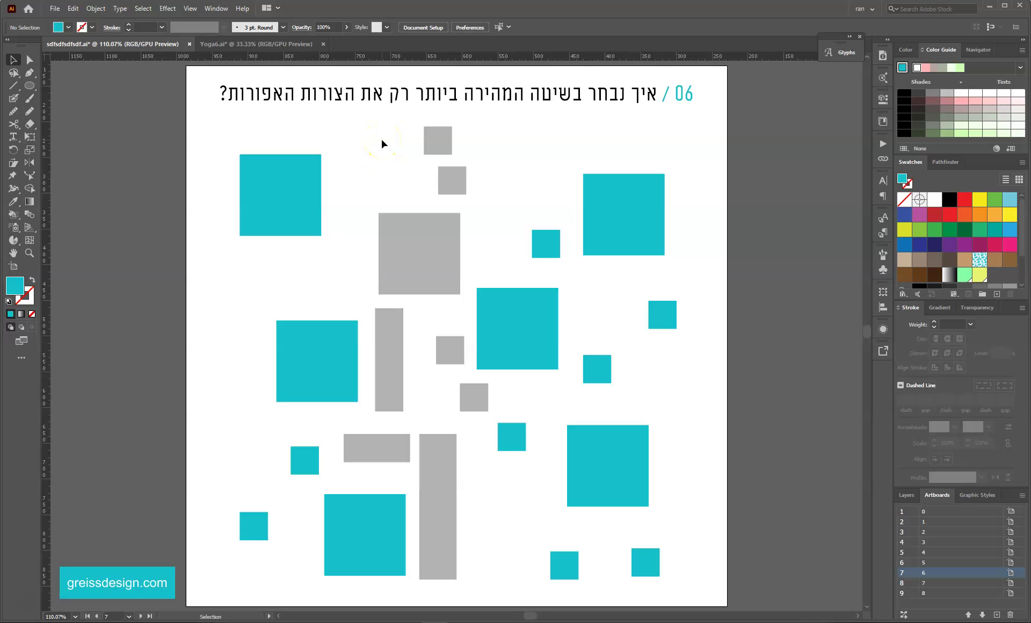
Step: Select only the gray shapes on artboard 6 and move them together slightly left and up
left_click_drag(397, 212, 425, 196)
left_click_drag(444, 265, 451, 414)
mouse_move(449, 452)
left_mouse_down()
mouse_move(466, 448)
mouse_move(454, 431)
mouse_move(467, 452)
left_mouse_up()
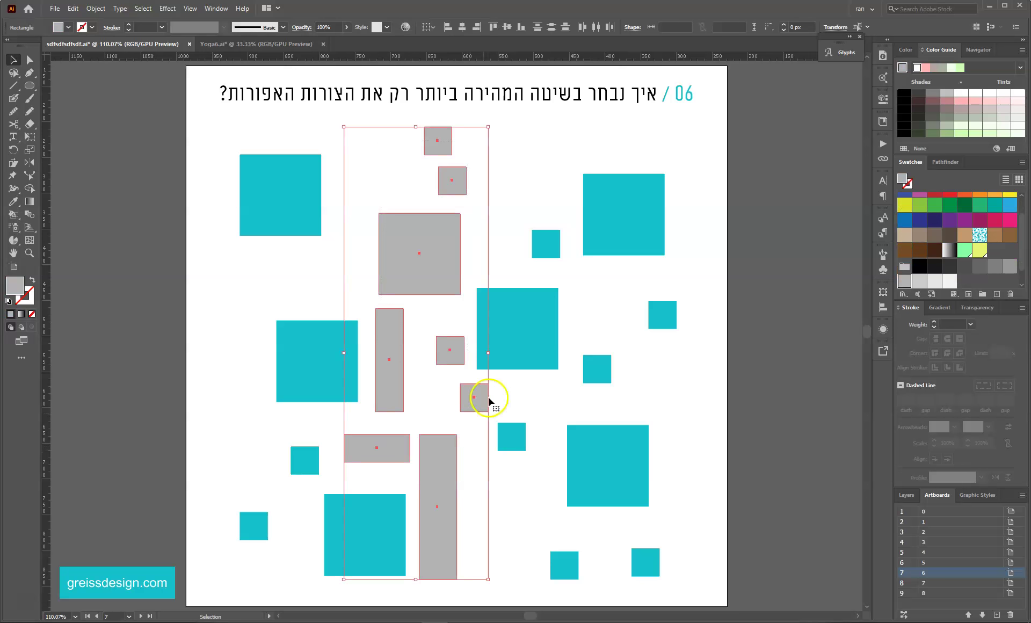
left_click_drag(445, 271, 413, 270)
left_click(714, 349)
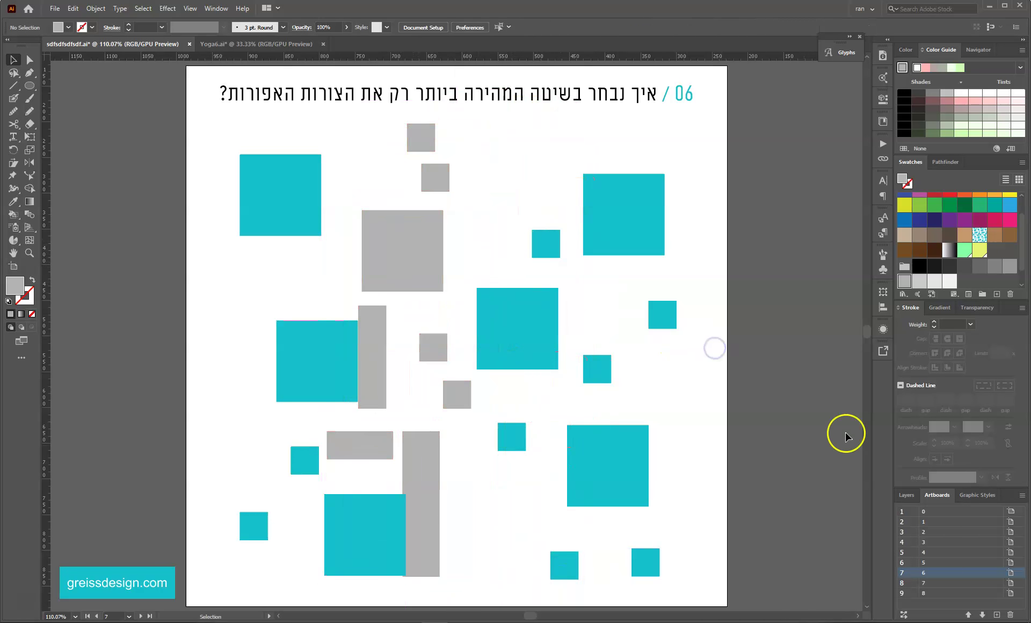
Step: On artboard 7, select all gray shapes except the large square marked by the arrow and move them over the teal shapes to the right
left_click(937, 583)
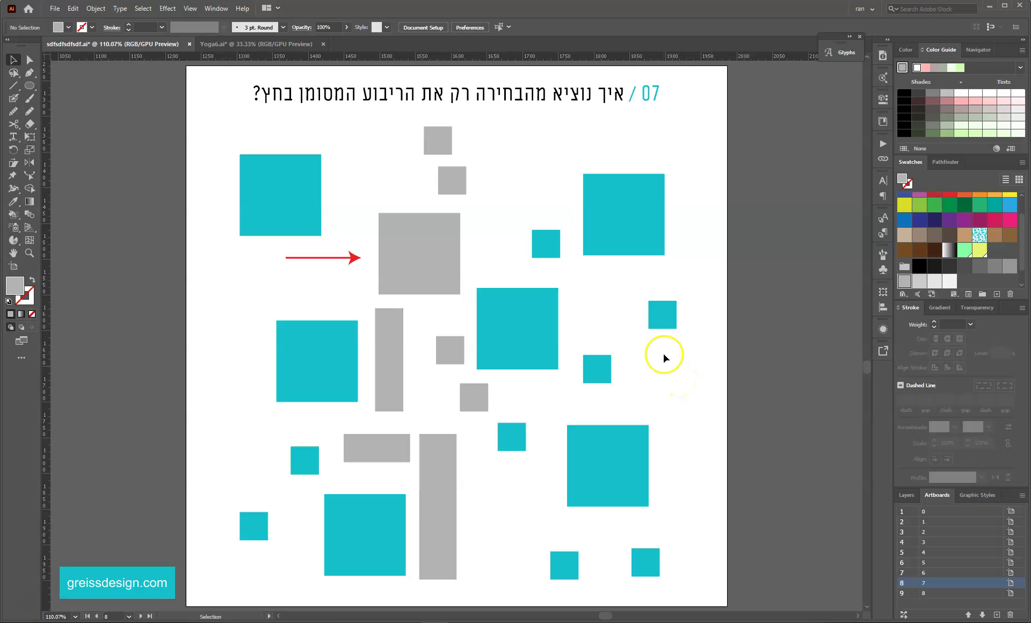
left_click_drag(384, 135, 462, 465)
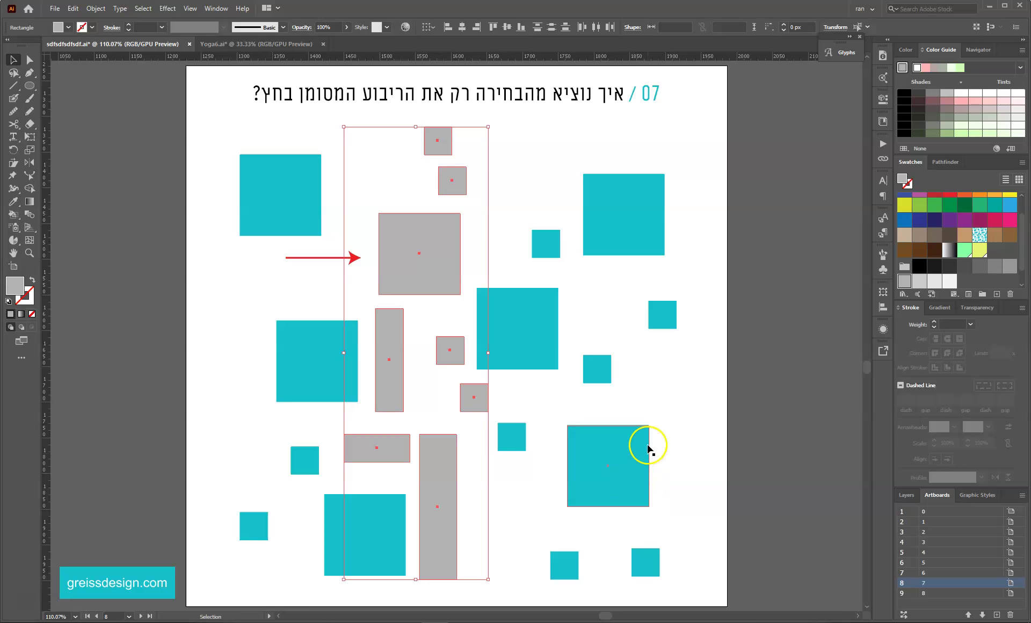
left_click(429, 235, "shift")
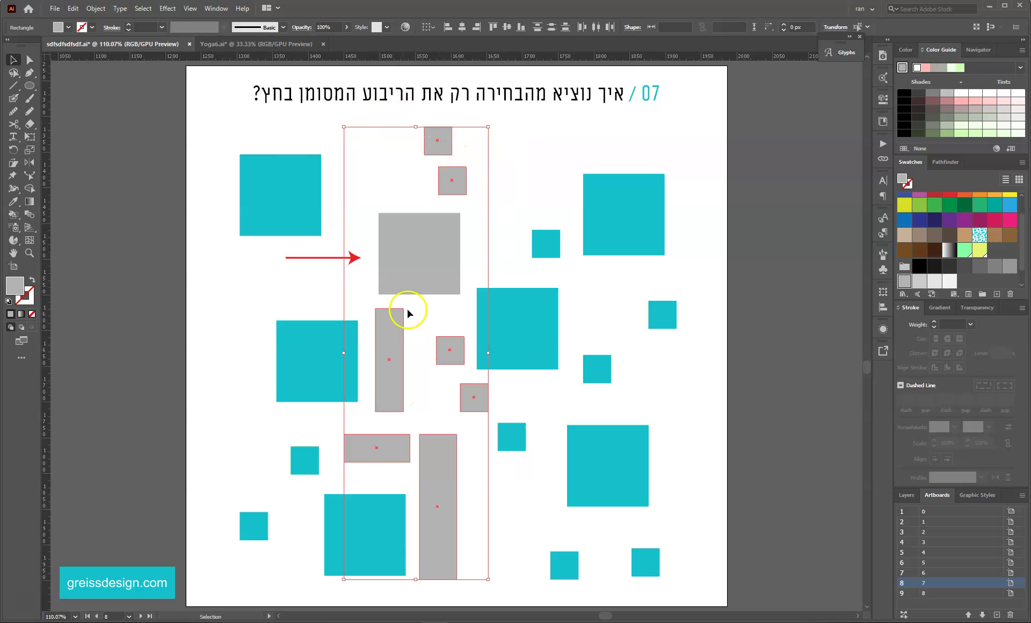
left_click(390, 337)
left_click_drag(390, 337, 561, 303)
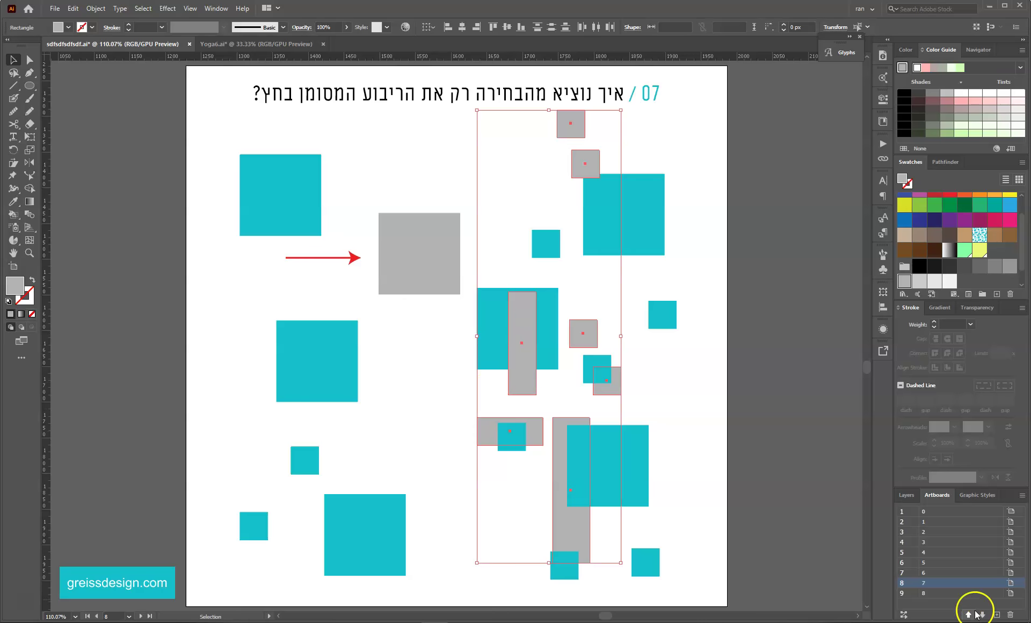
Step: Go to artboard 8, try moving the red background and the dark ground rectangle, and undo both moves
double_click(954, 592)
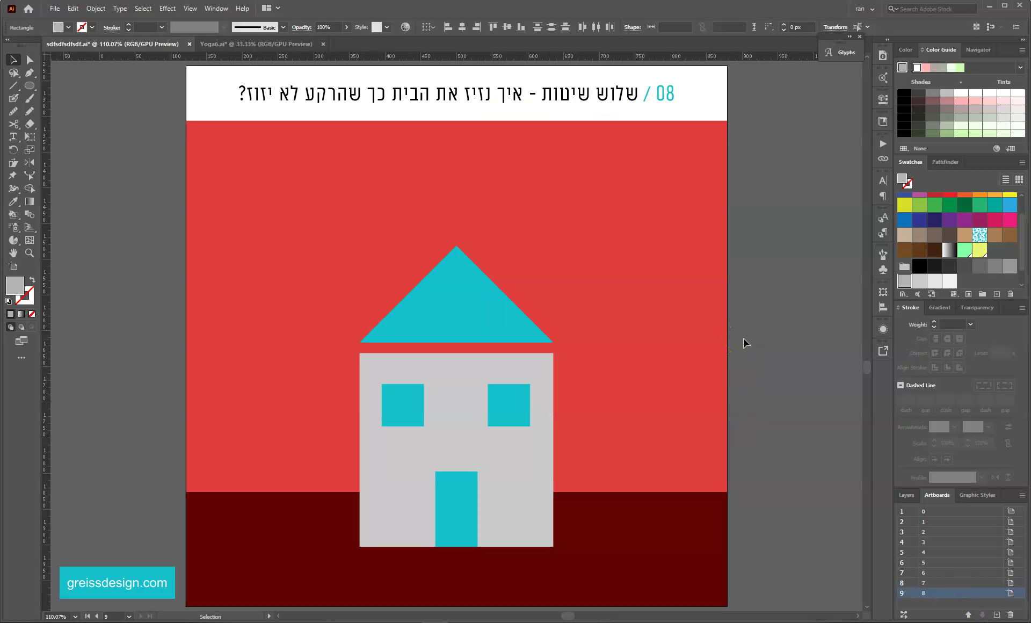
left_click(631, 383)
left_click_drag(665, 449, 662, 342)
left_click_drag(639, 536, 667, 491)
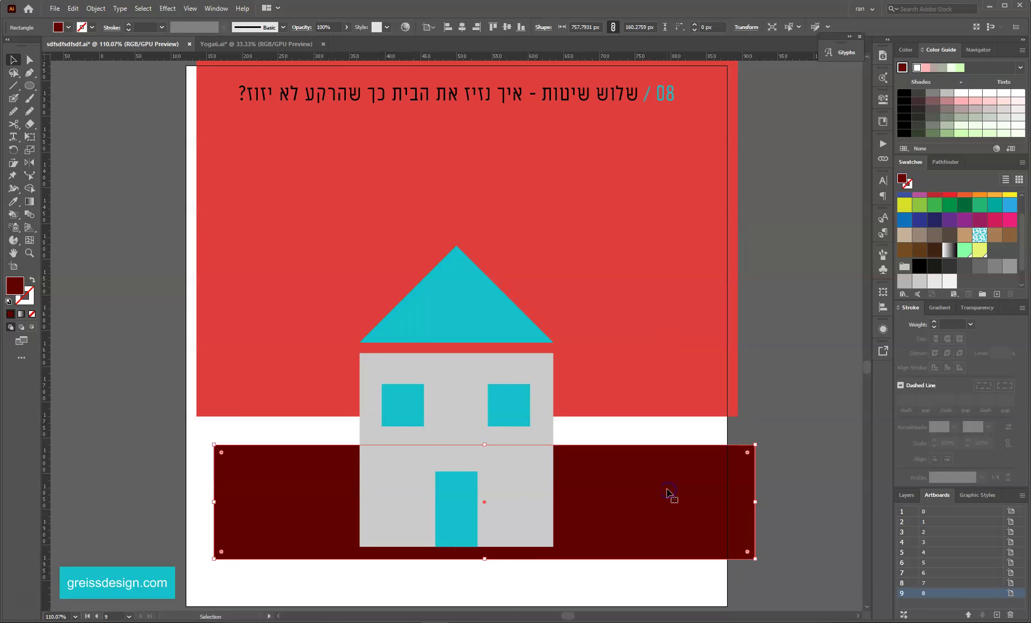
key("ctrl+z")
key("ctrl+z")
left_click(798, 343)
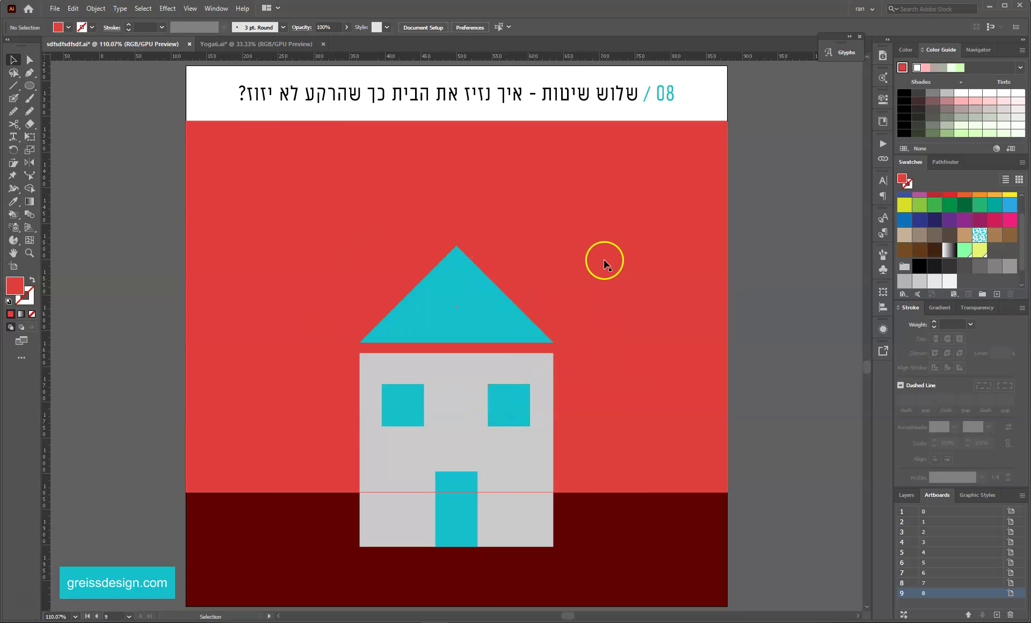
Step: Try to marquee-select the house starting from the red background, and undo the resulting background move
left_click_drag(610, 271, 208, 457)
key("a")
key("ctrl+z")
left_click(824, 286)
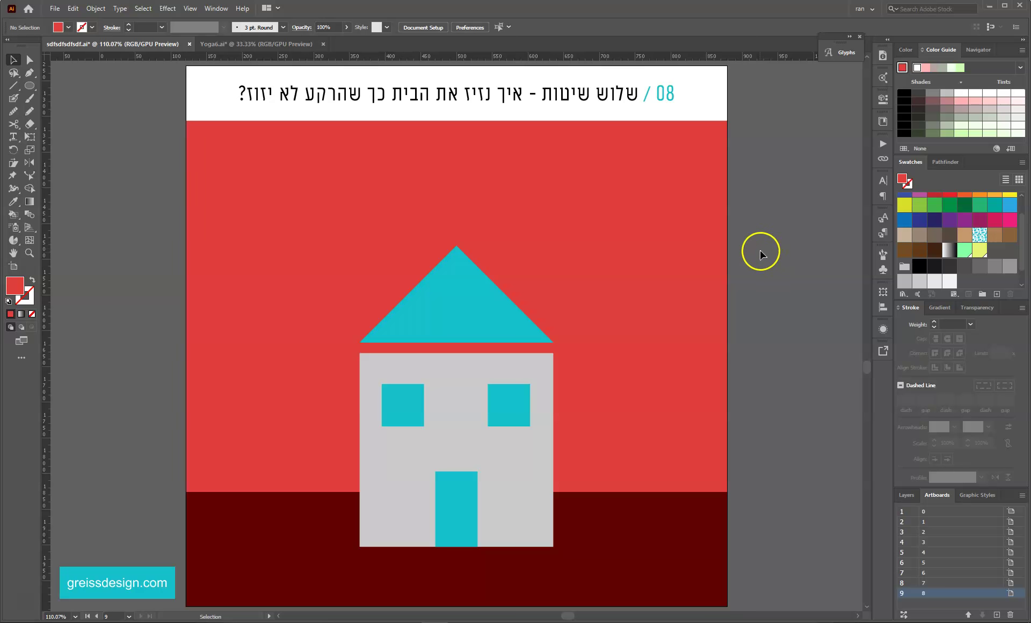
Step: Select the house together with its backgrounds, take the dark ground rectangle out of the selection, and clear the selection
left_click_drag(759, 244, 347, 572)
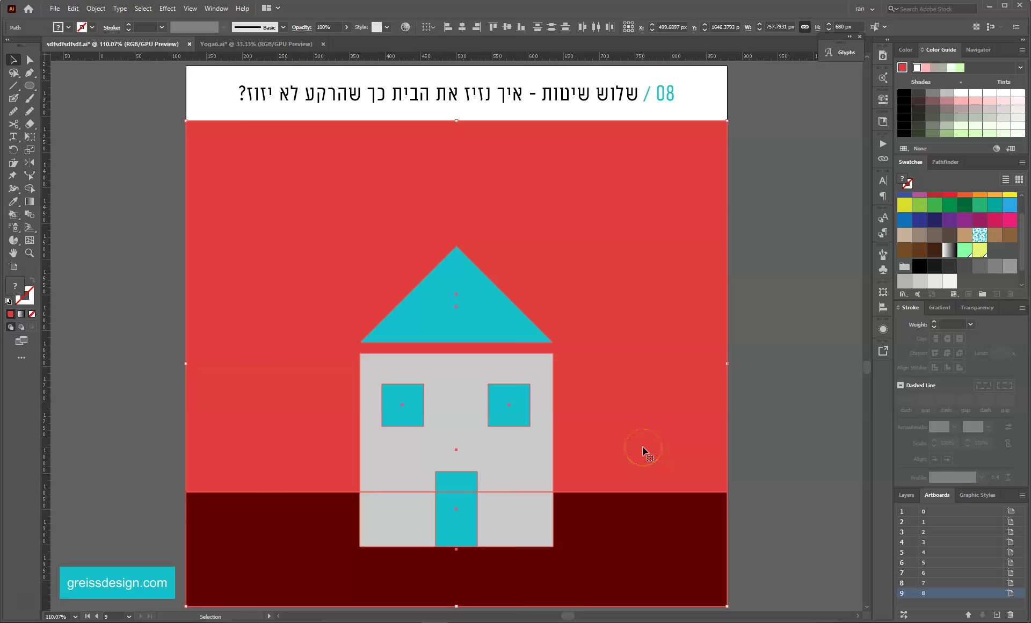
left_click(629, 544, "shift")
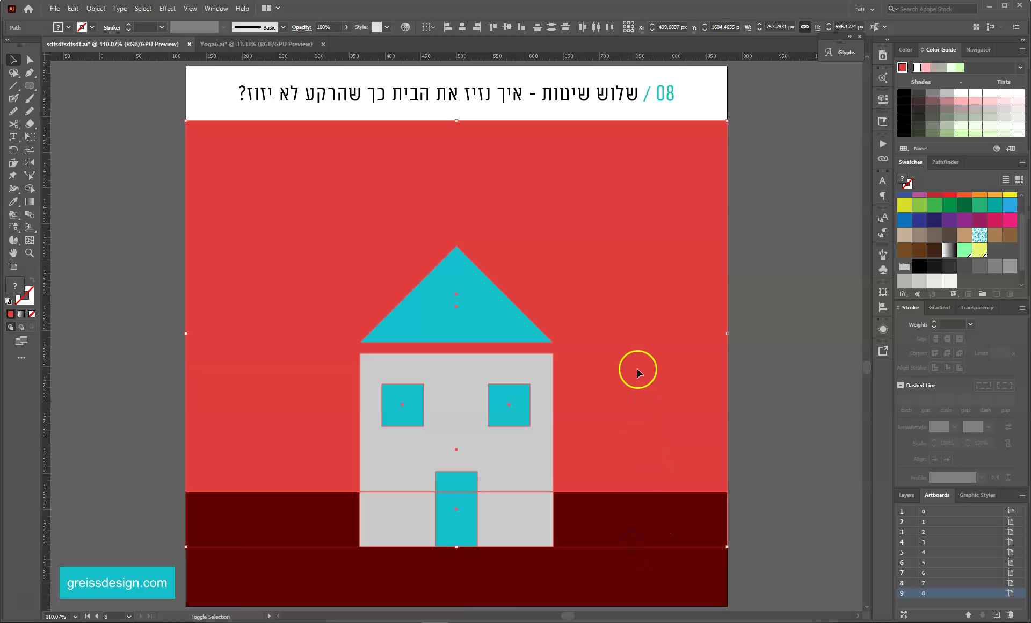
key("ctrl+shift+a")
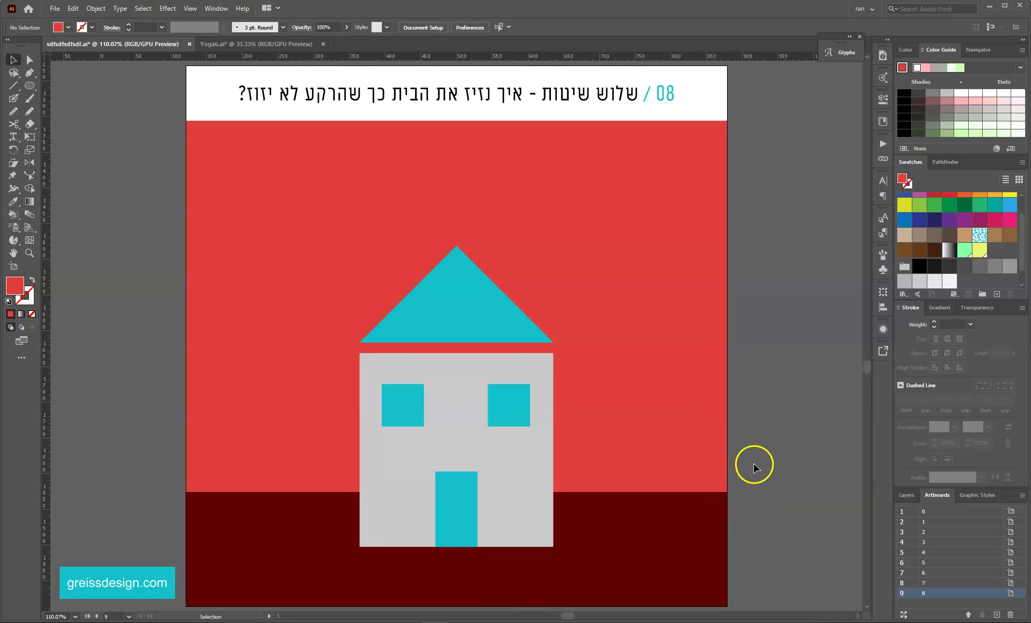
Step: Lock the red background and dark ground rectangles, and move all the house parts together slightly to the left
left_click(693, 520)
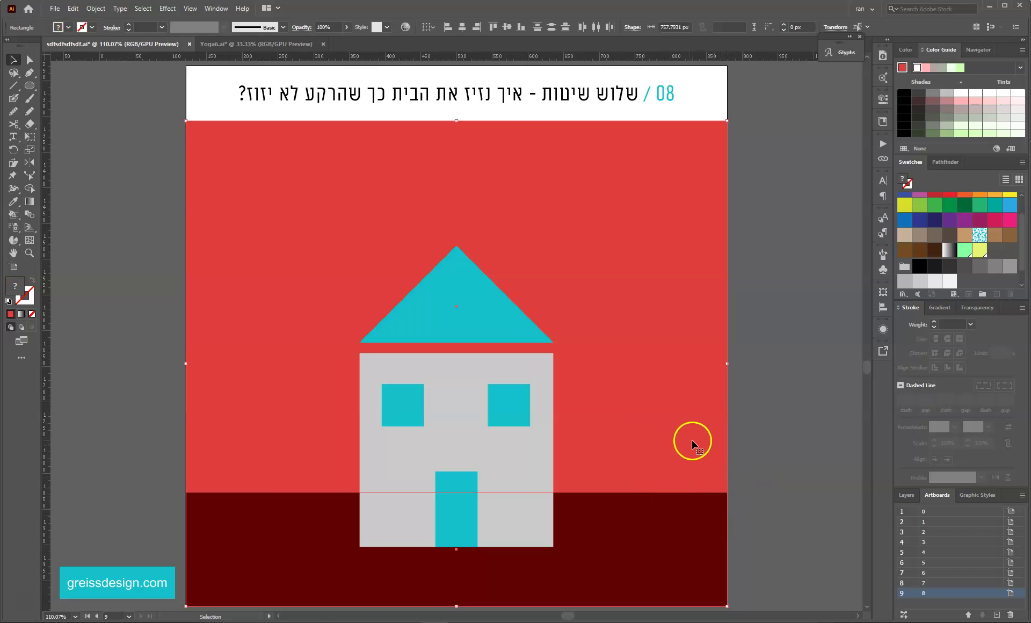
key("ctrl+2")
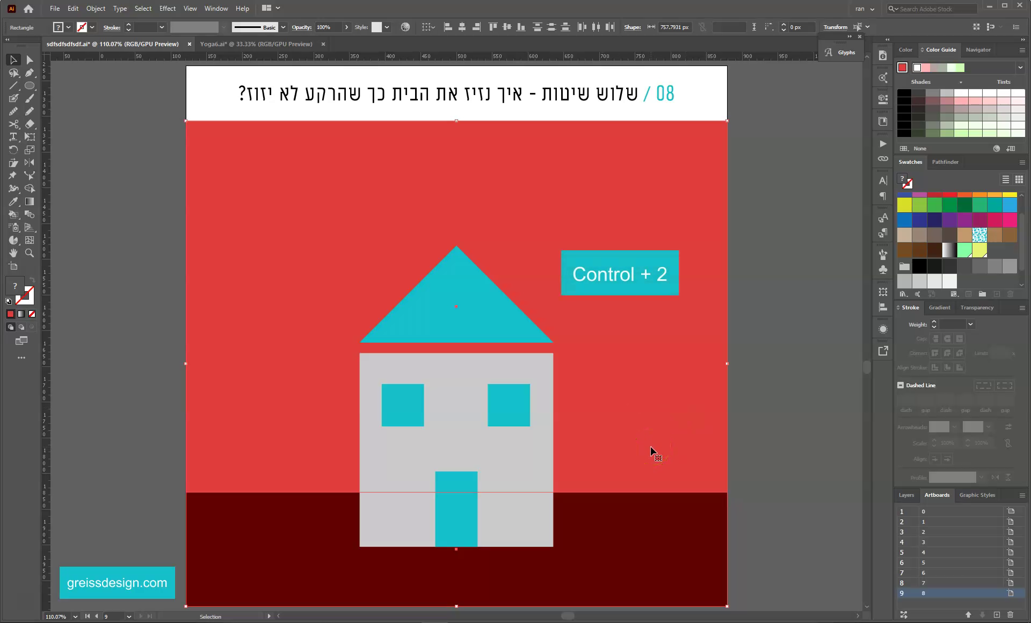
left_click(96, 9)
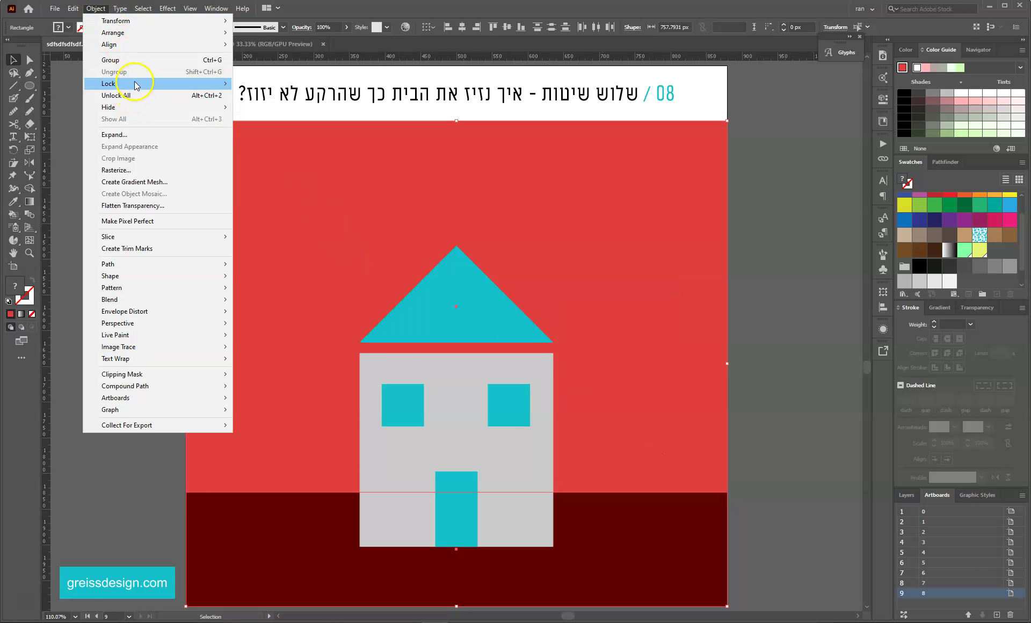
mouse_move(212, 89)
left_click(286, 85)
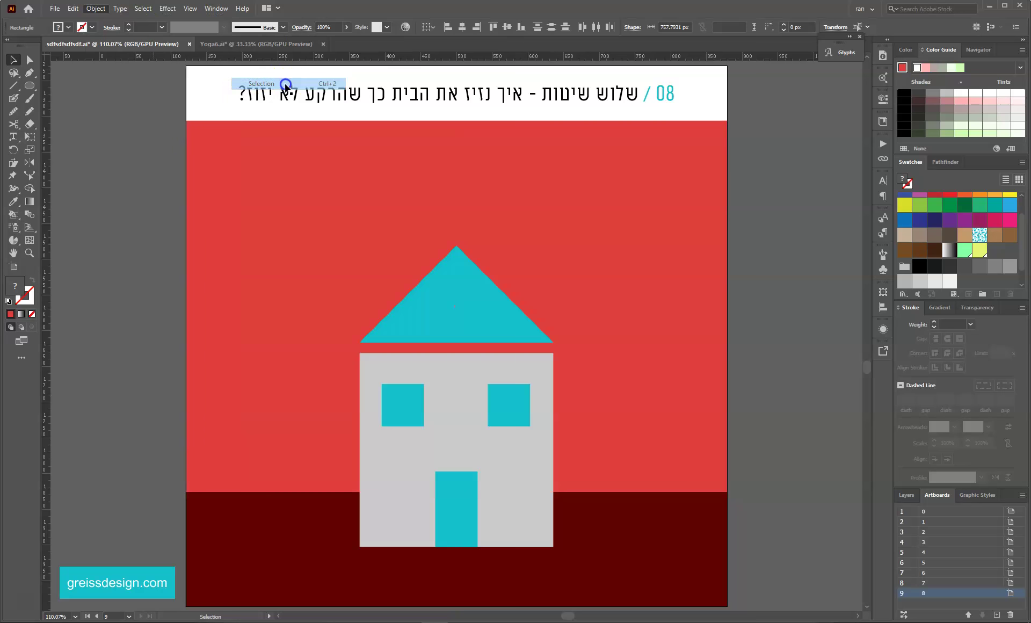
left_click_drag(594, 492, 325, 555)
left_click_drag(472, 400, 452, 406)
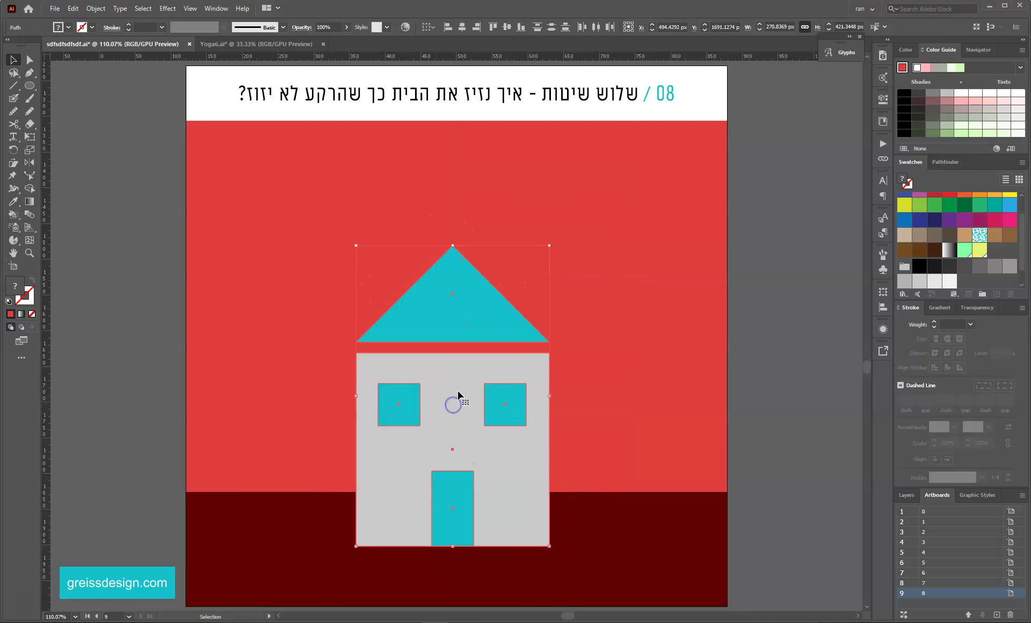
Step: Unlock all locked objects and leave nothing selected
key("ctrl+alt+2")
left_click(127, 239)
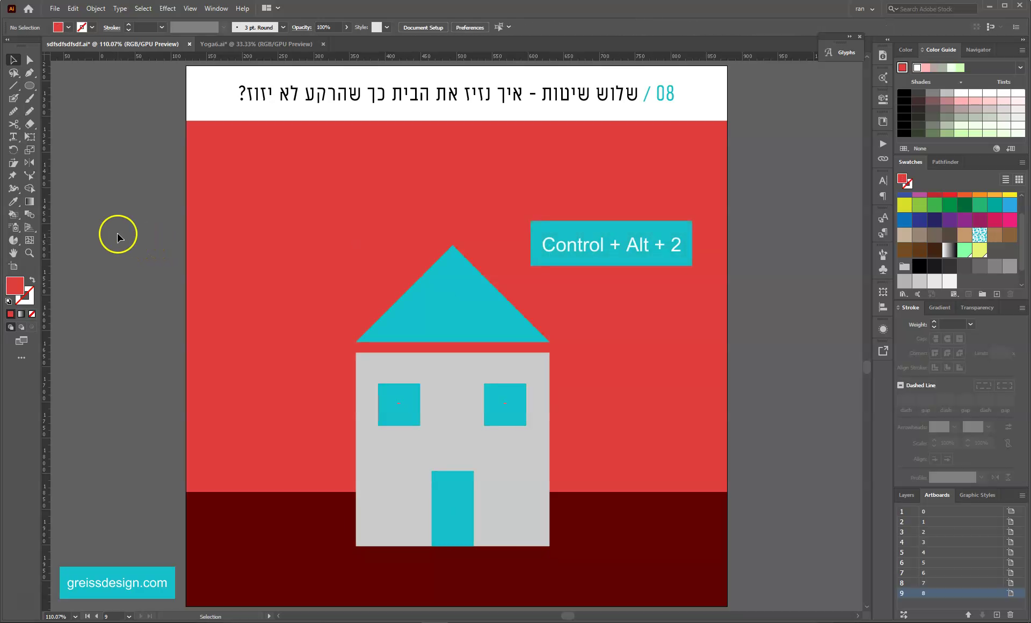
left_click(95, 8)
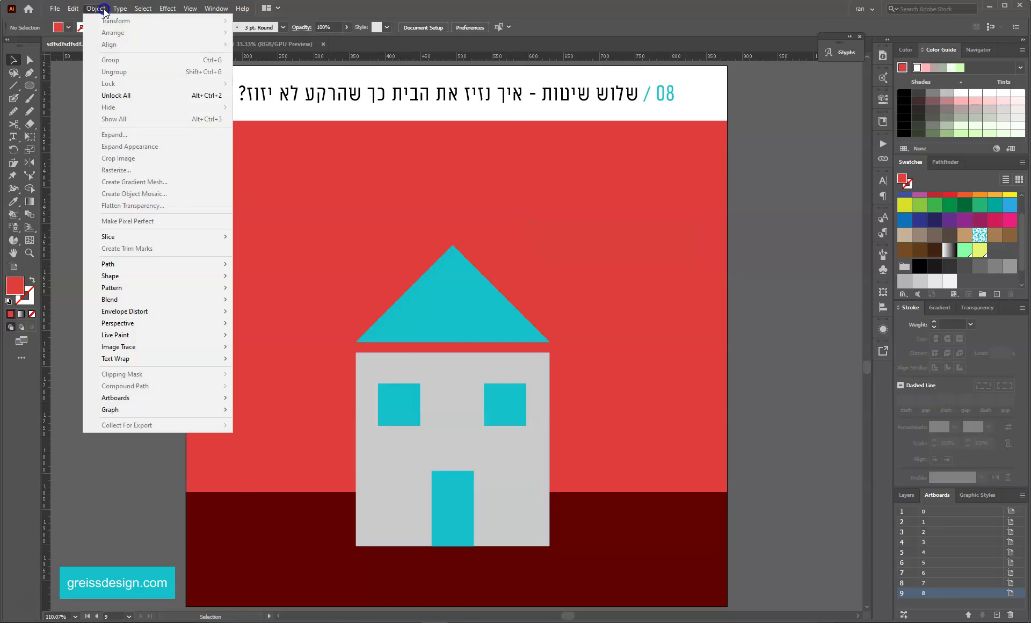
left_click(140, 95)
left_click(801, 315)
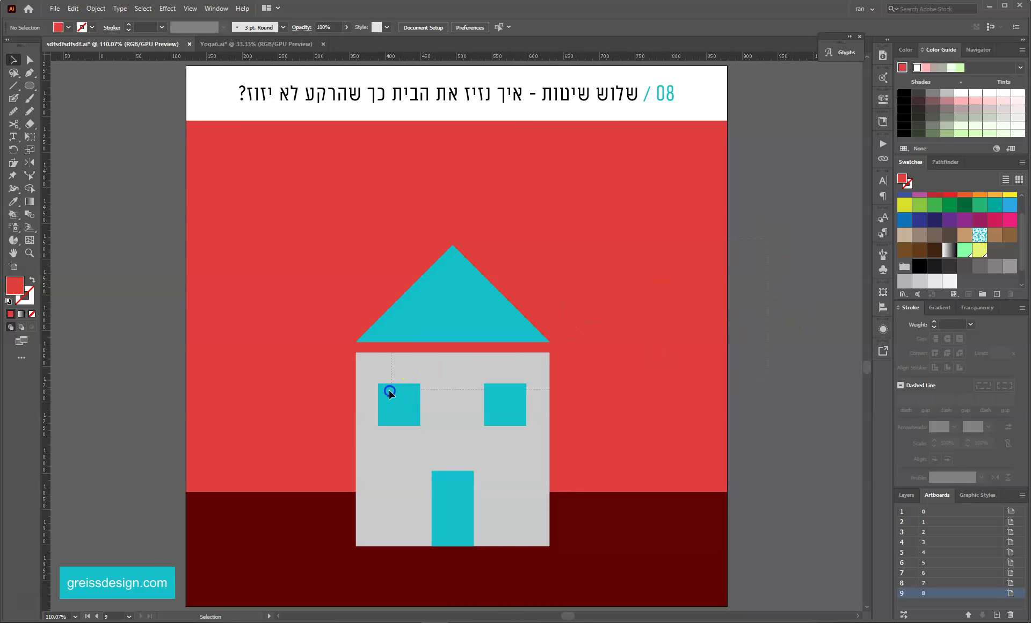
Step: Select all the house parts, leave the red background and dark ground out of the selection, and group the parts
left_click(339, 533)
left_click(603, 538, "shift")
left_click(616, 450, "shift")
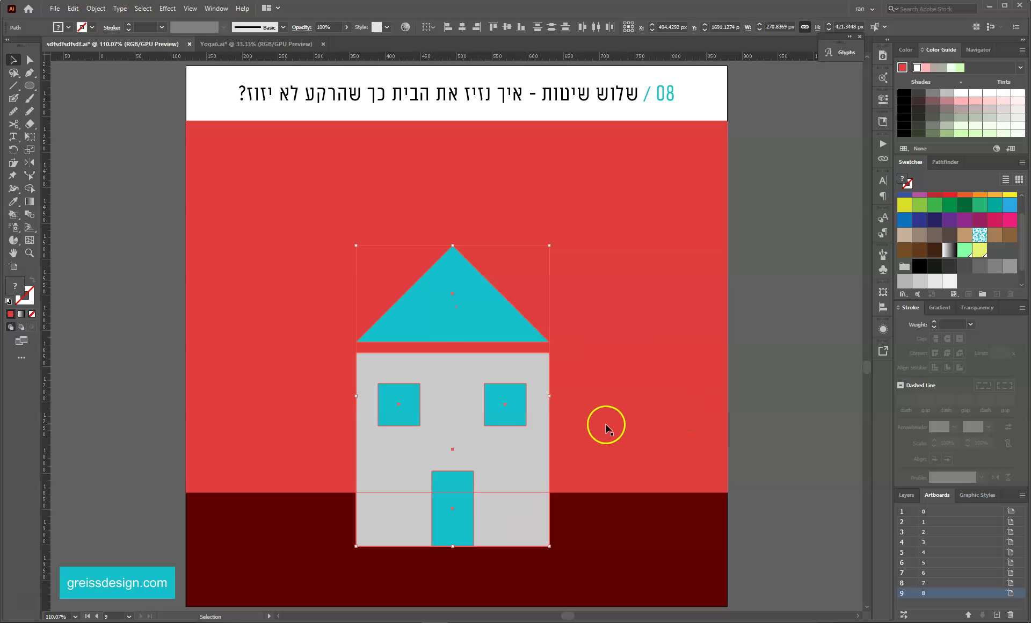
key("ctrl+g")
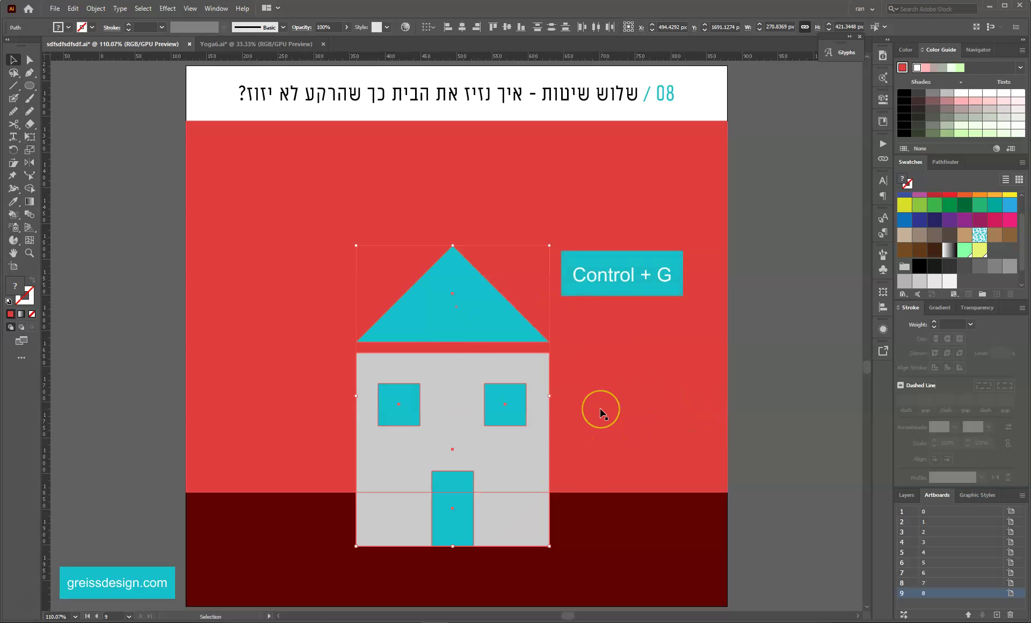
right_click(575, 313)
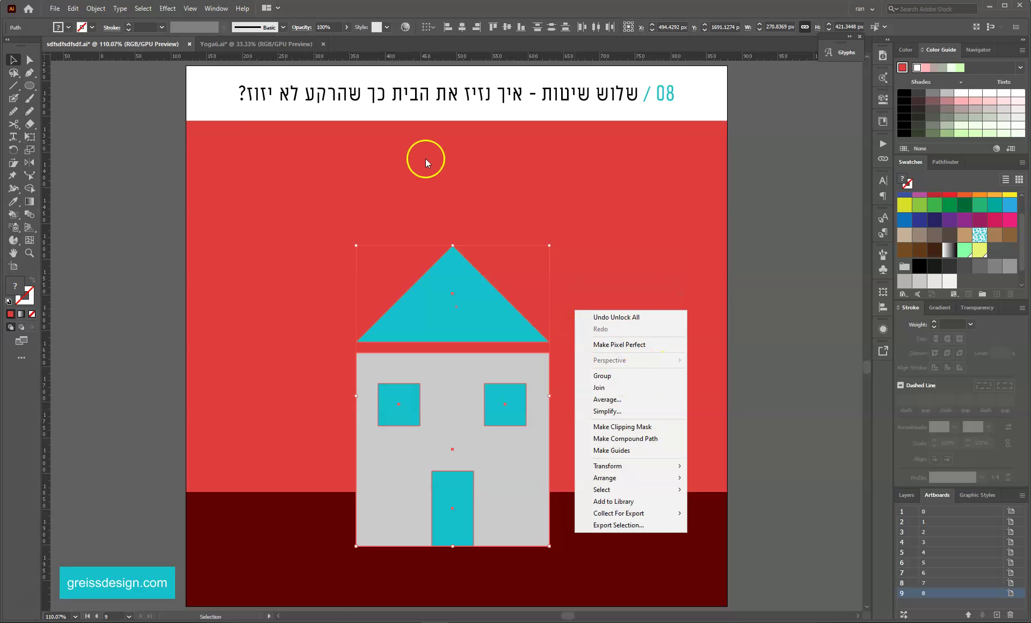
left_click(95, 8)
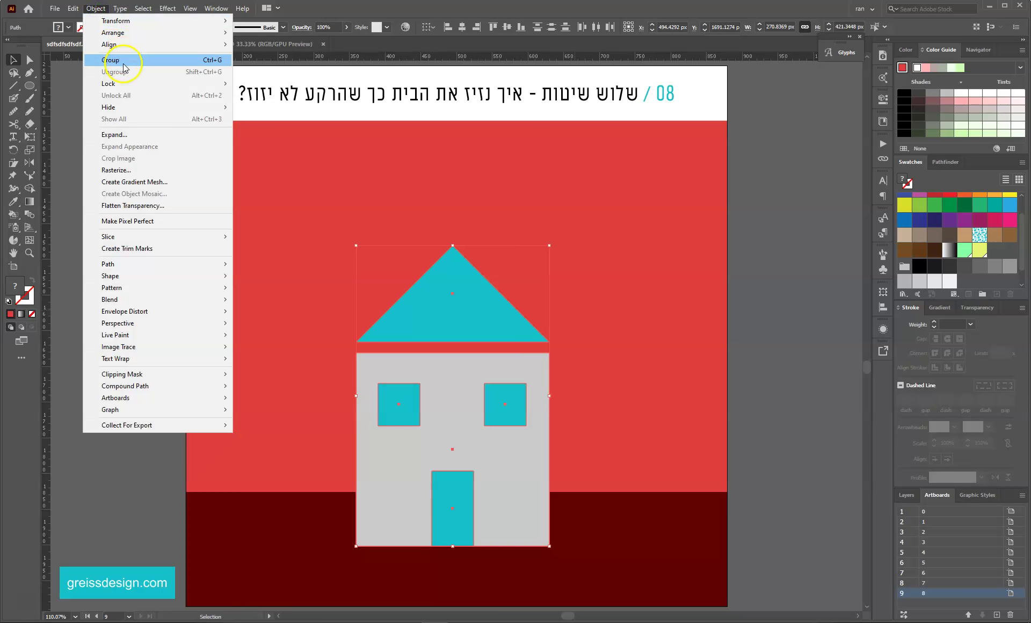
left_click(122, 62)
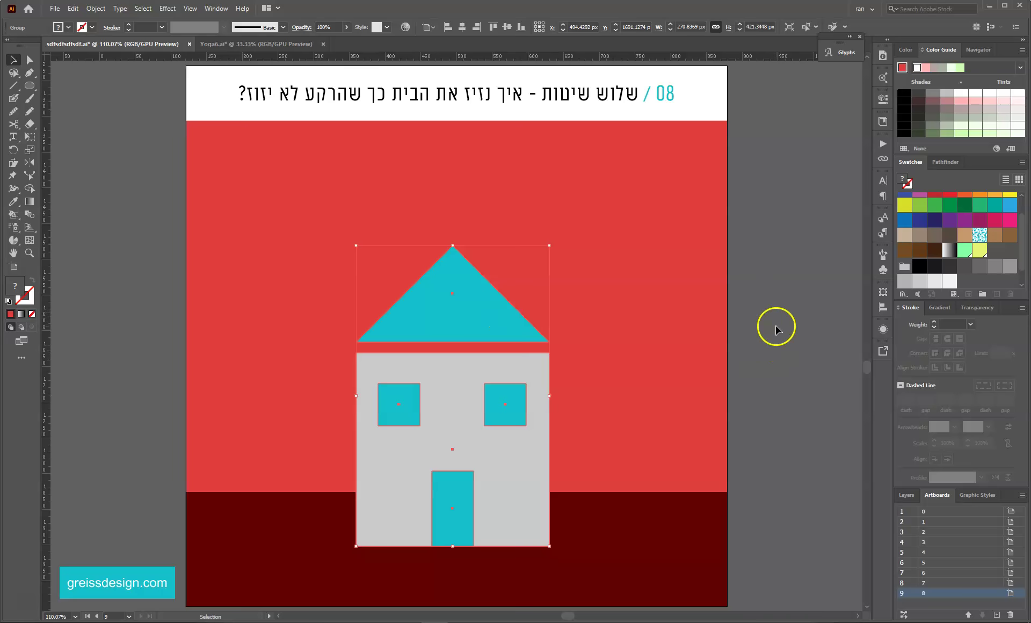
Step: Move the grouped house up and to the right over the background, and deselect it
left_click(750, 316)
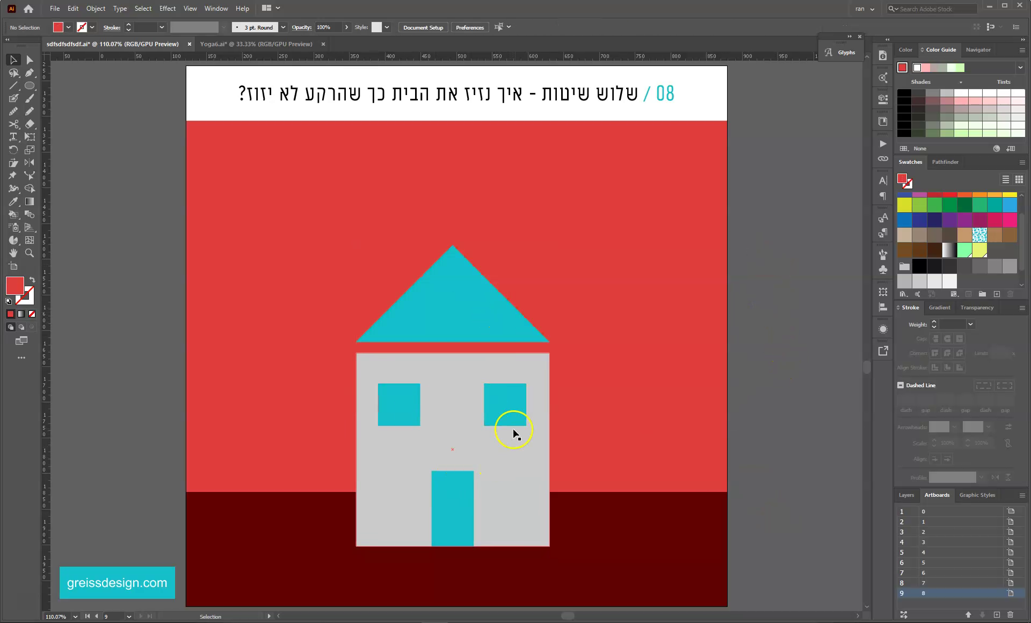
left_click_drag(462, 300, 531, 276)
left_click(814, 310)
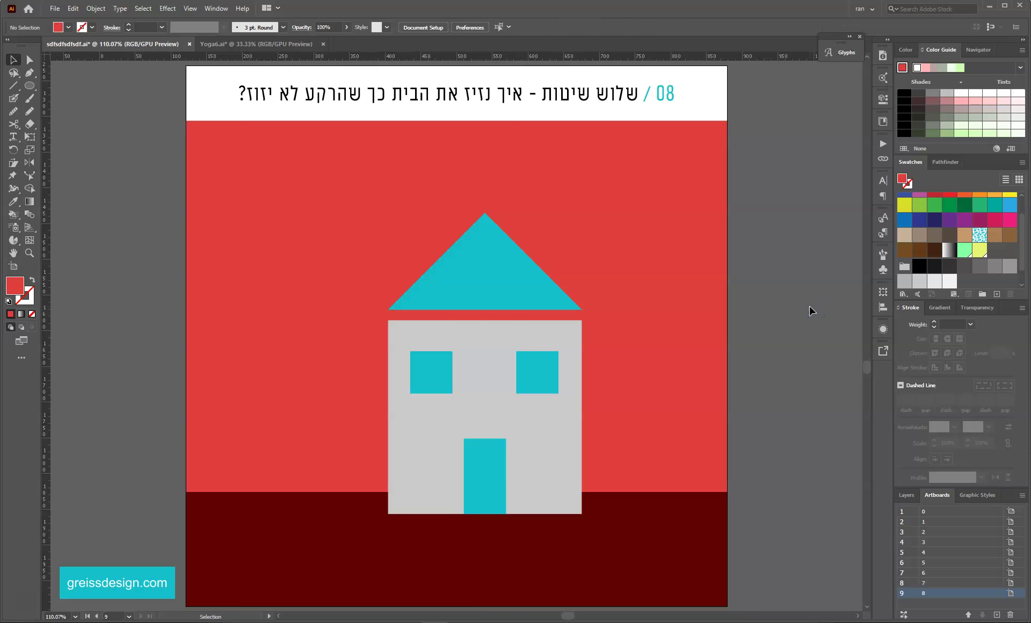